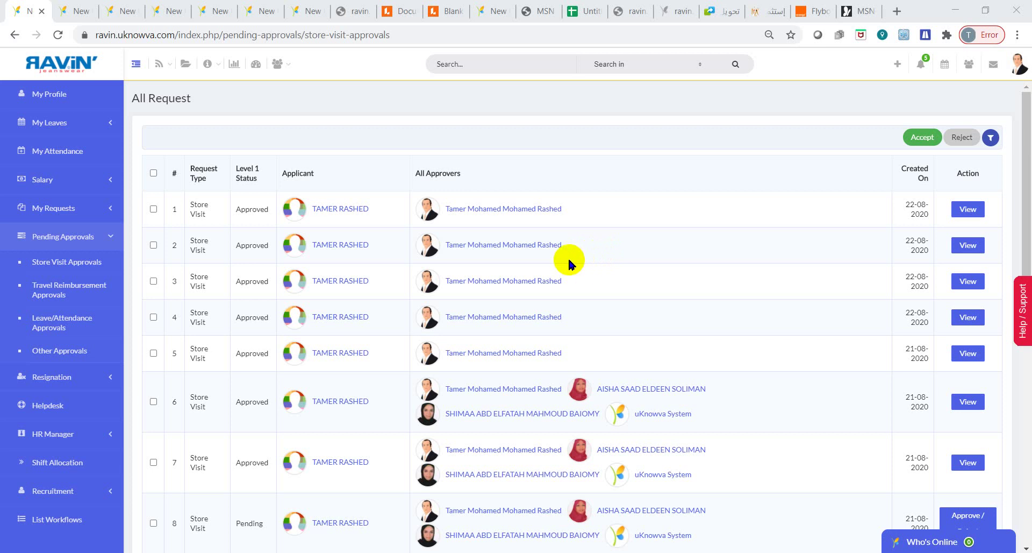
Switch to the Store Area Visits Matrix workbook in Excel and look over the Time and Value matrices
key("alt+Tab")
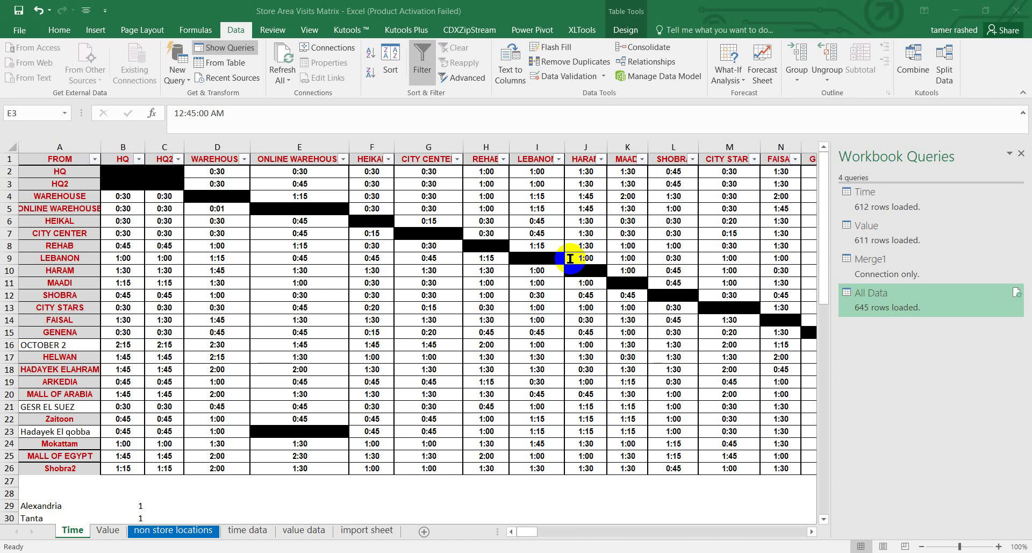
left_click(398, 205)
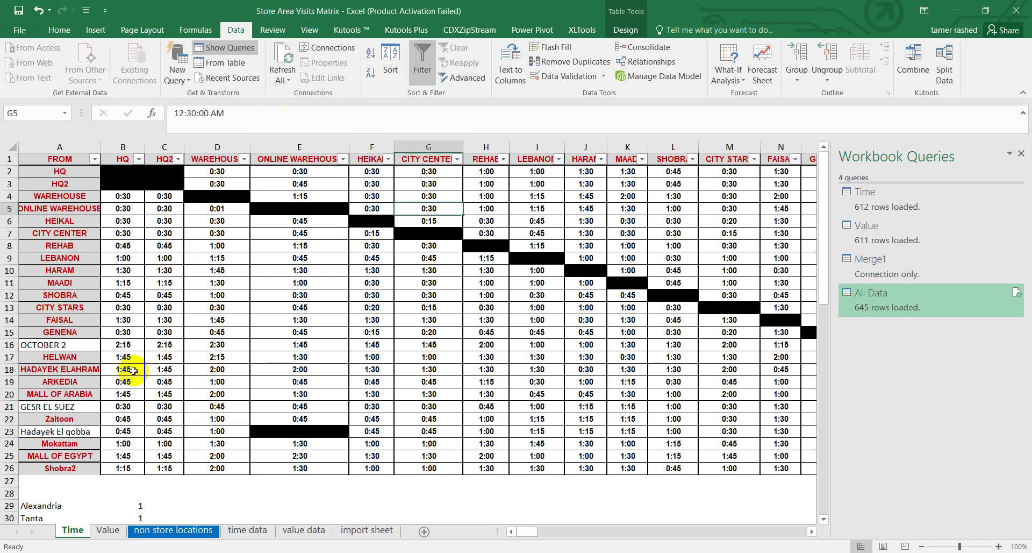
left_click(168, 381)
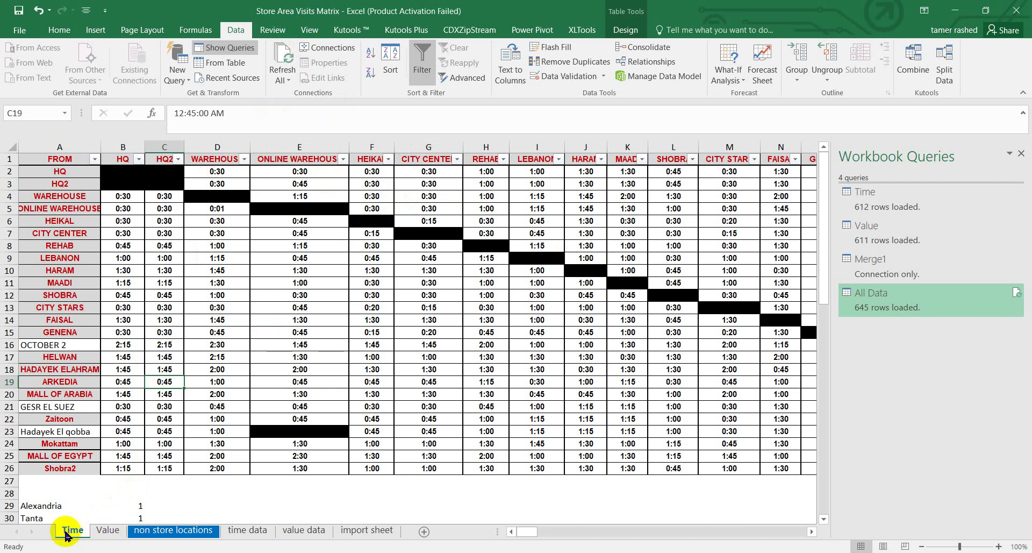
left_click(106, 531)
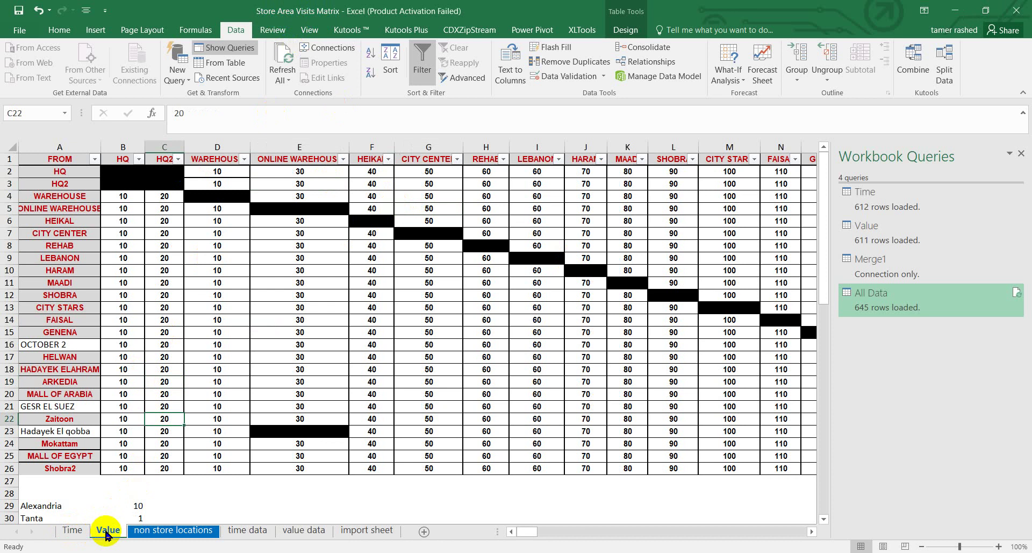
Look over the non store locations sheet, following its first route from the destination to its value and time
left_click(167, 532)
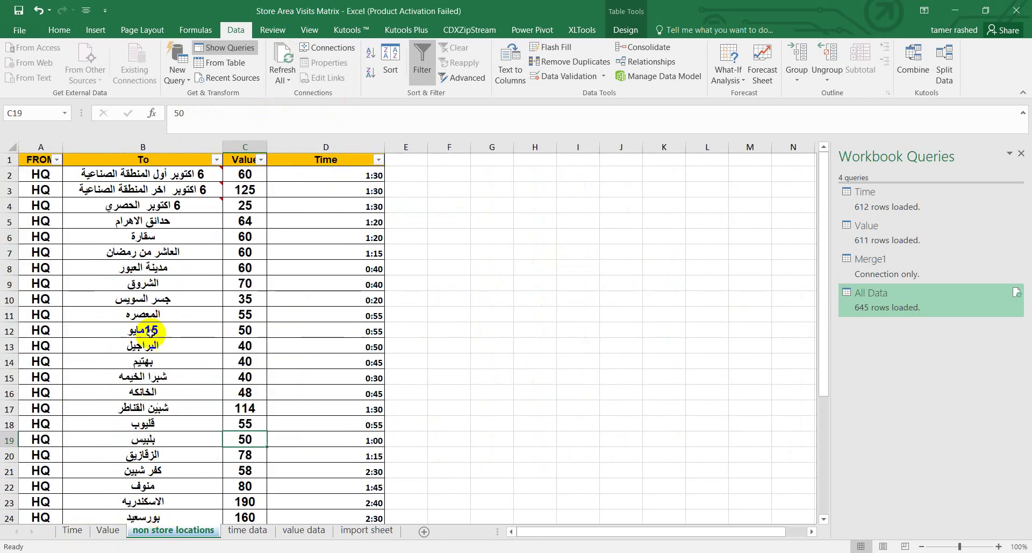
left_click(133, 173)
left_click_drag(134, 171, 349, 170)
left_click(343, 187)
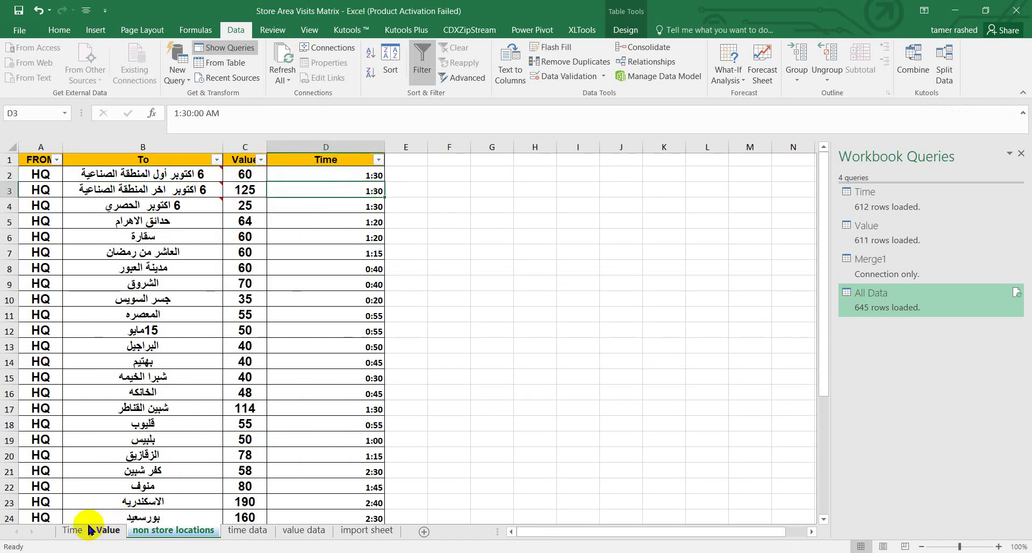
Go back through the Value sheet to the Time sheet and examine the departure locations in A1:A26
left_click(105, 530)
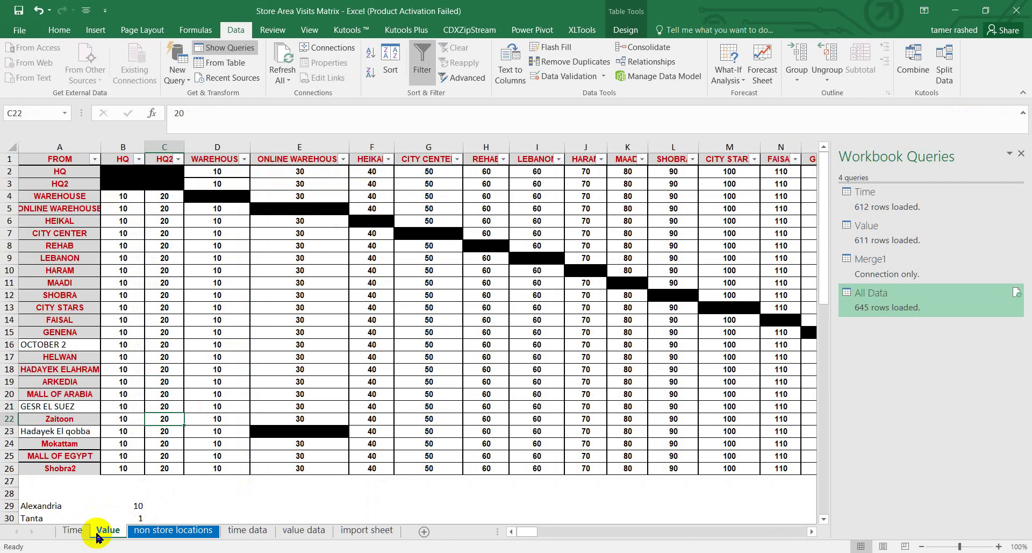
left_click(73, 530)
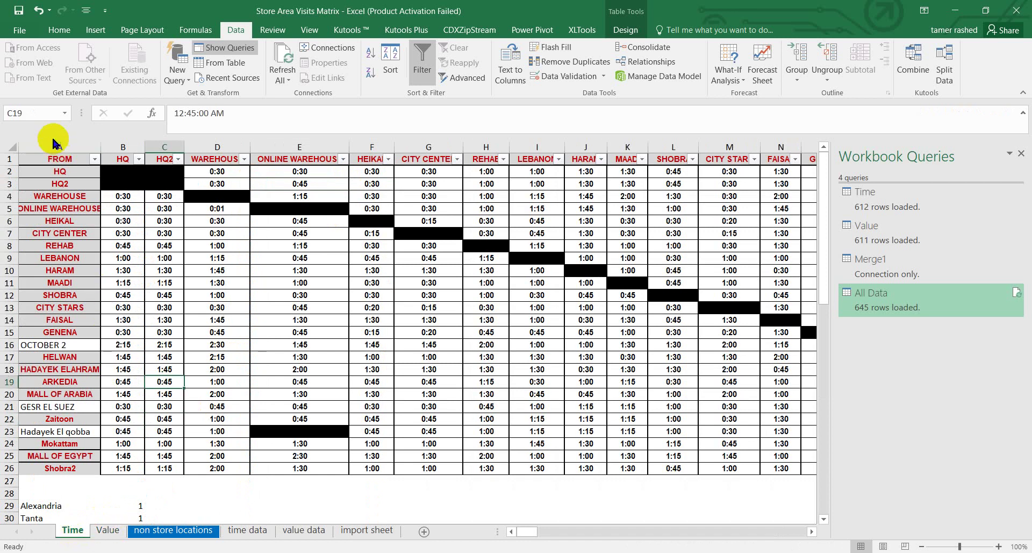
left_click_drag(52, 159, 33, 468)
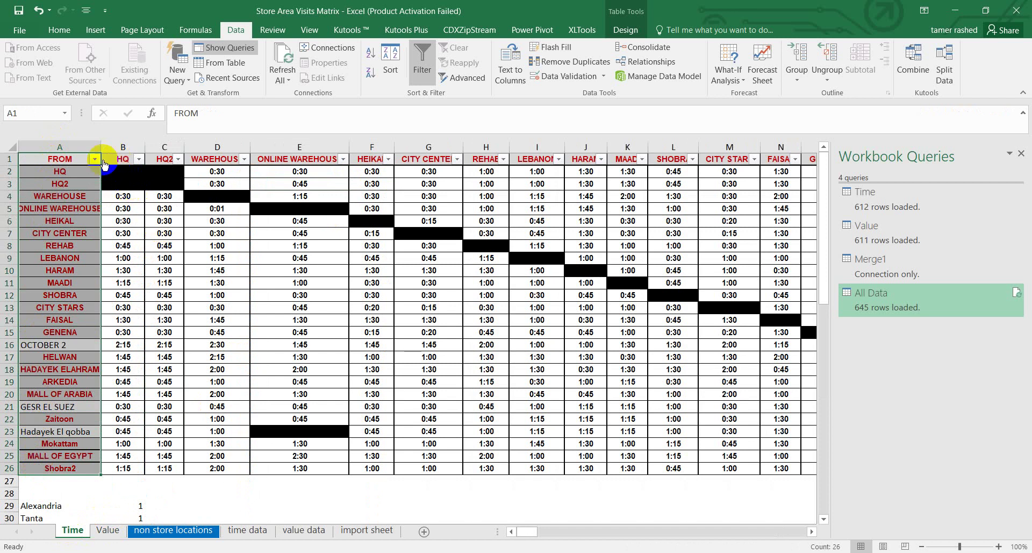
left_click(63, 159)
left_click_drag(63, 159, 60, 462)
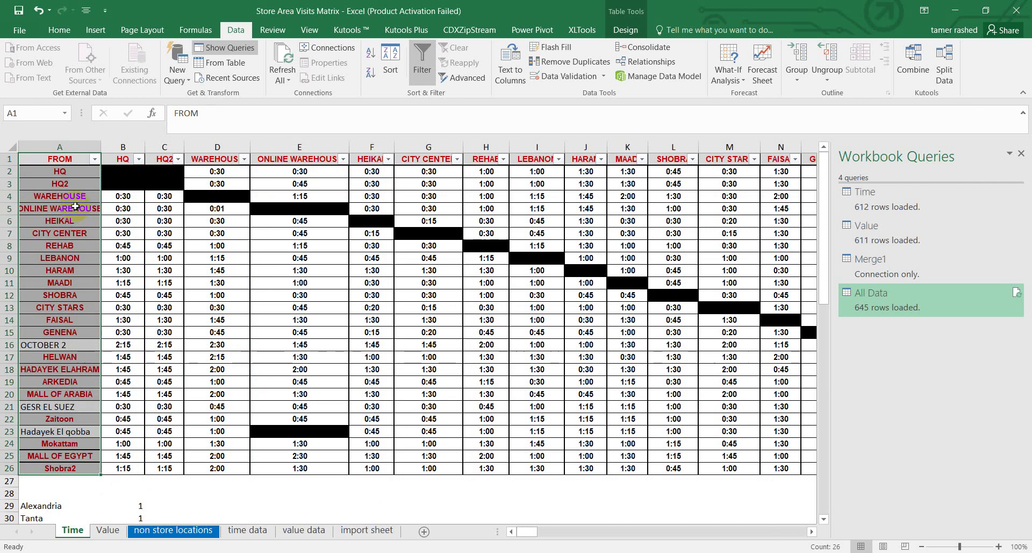
Examine the Time sheet's destination headers in row 1, including the HQ travel times for Sharm El-Shaikh through Alexandria in AA1:AN2
left_click_drag(62, 158, 299, 159)
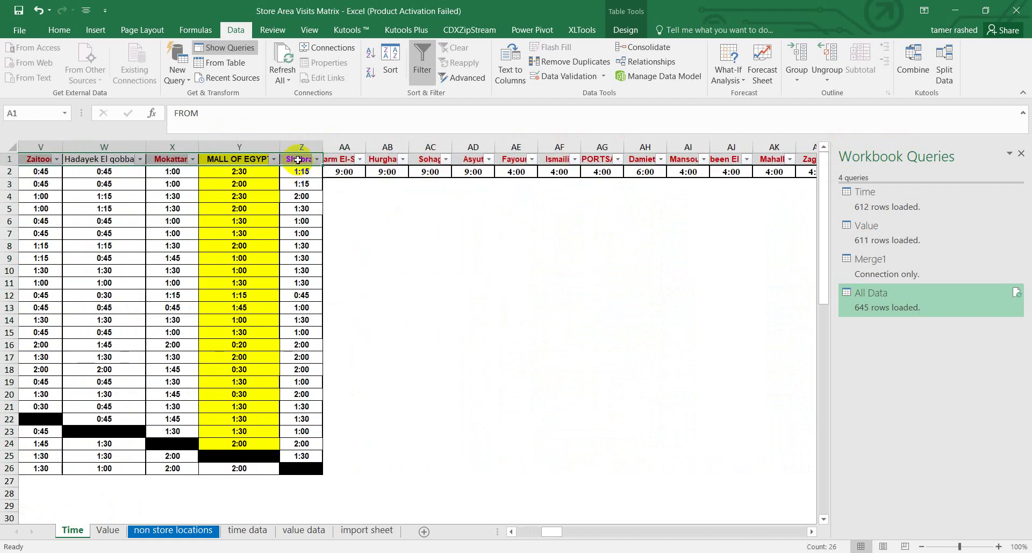
left_click(344, 160)
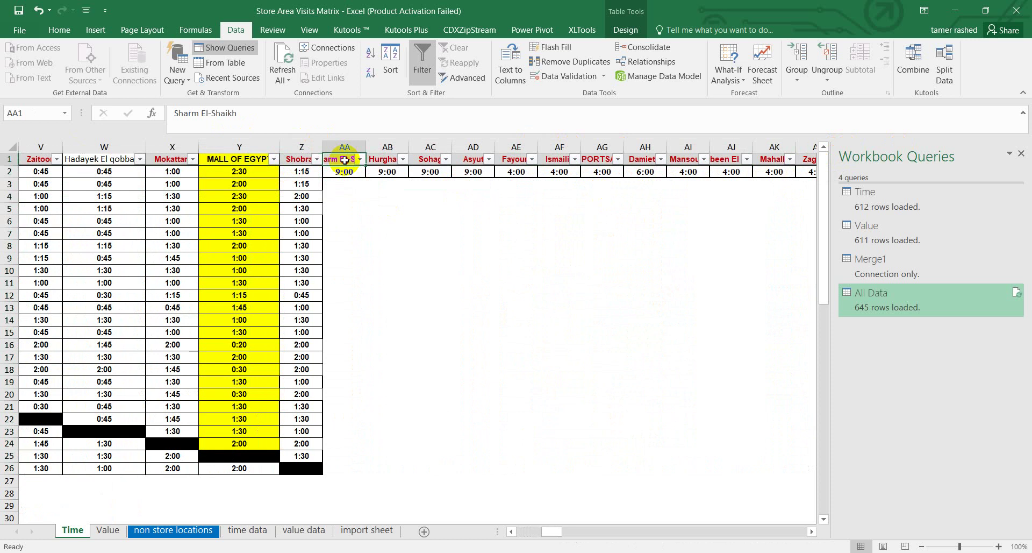
left_click_drag(344, 160, 736, 173)
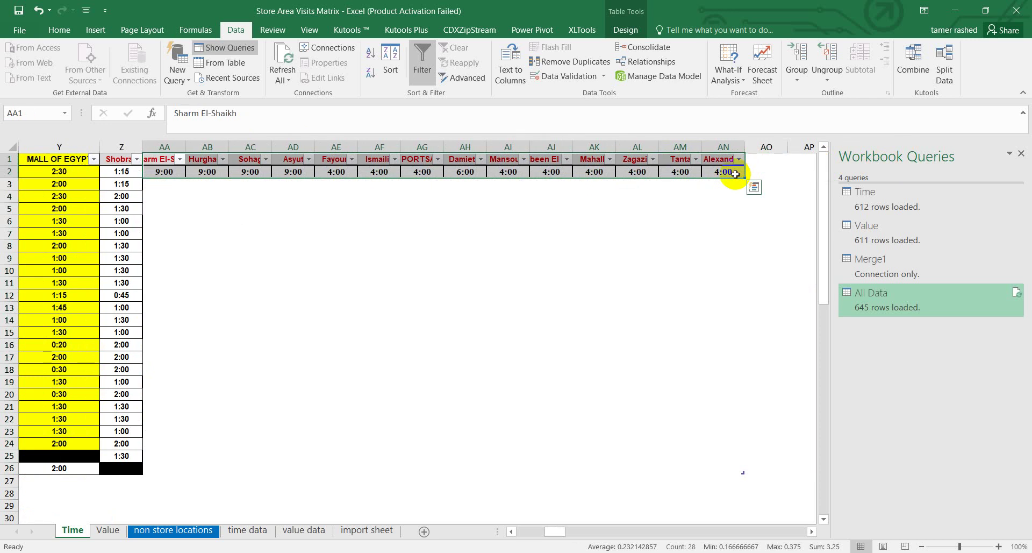
left_click(155, 172)
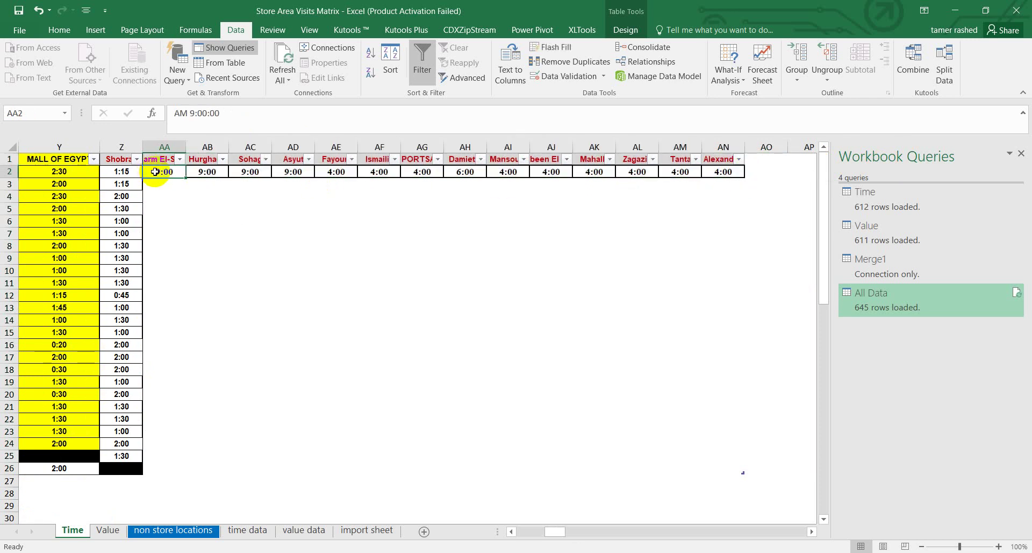
key("ctrl+Left")
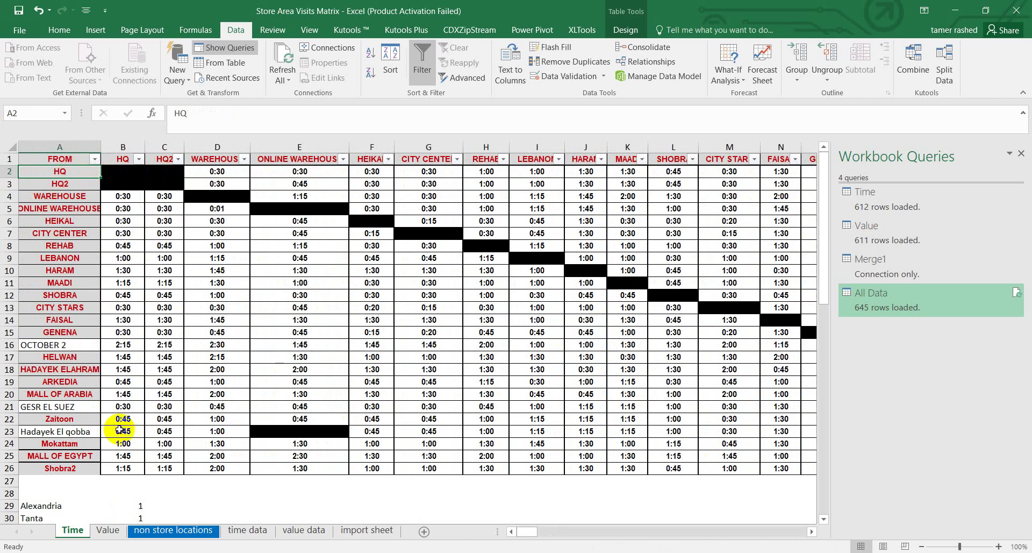
On the Value sheet, compare the HQ to WAREHOUSE cost in D2 with the return route in B4
left_click(109, 534)
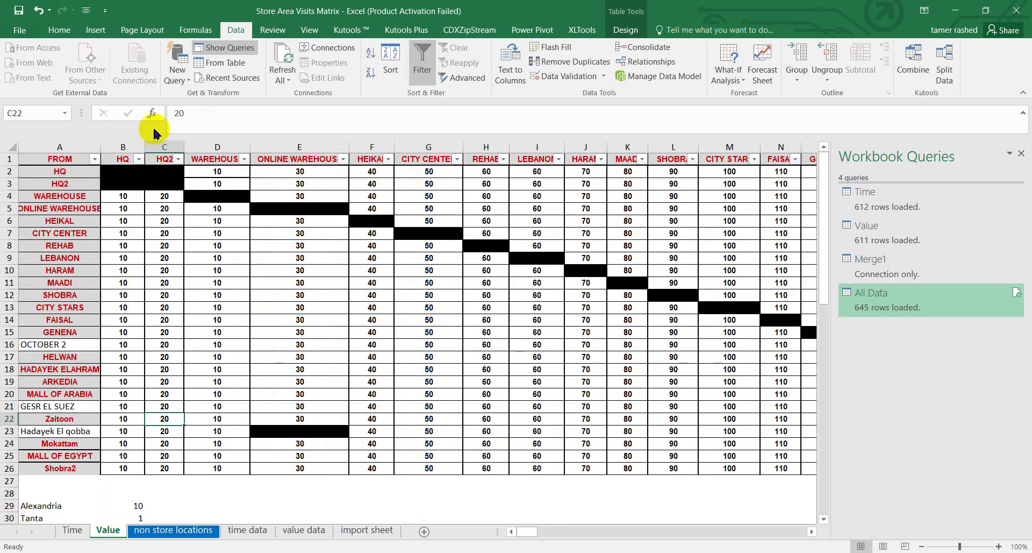
left_click(138, 209)
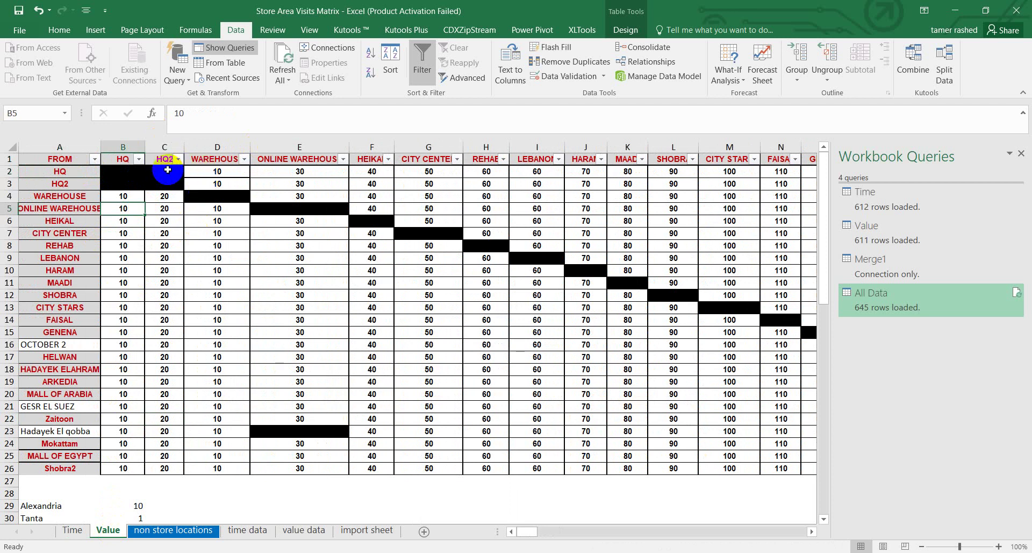
left_click(70, 174)
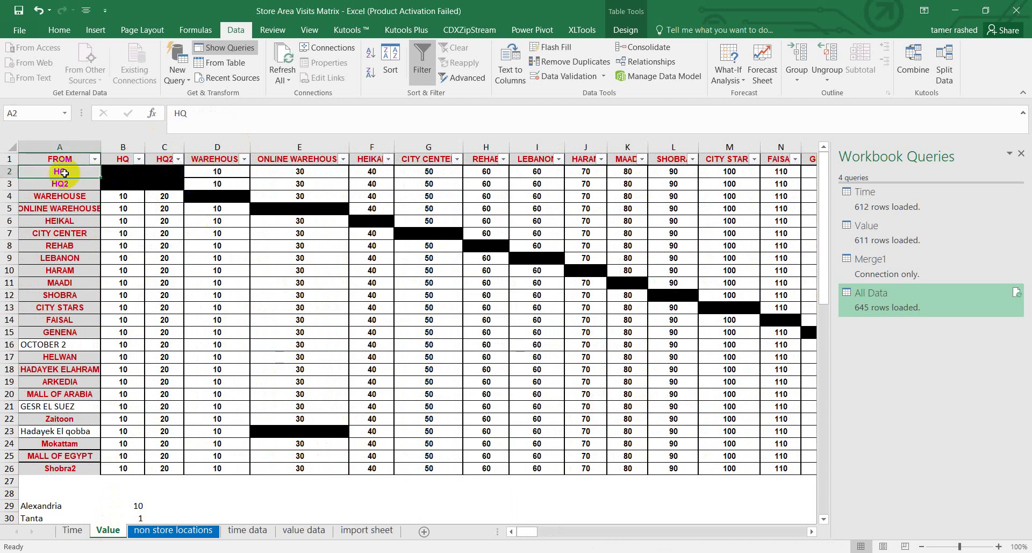
left_click(207, 171)
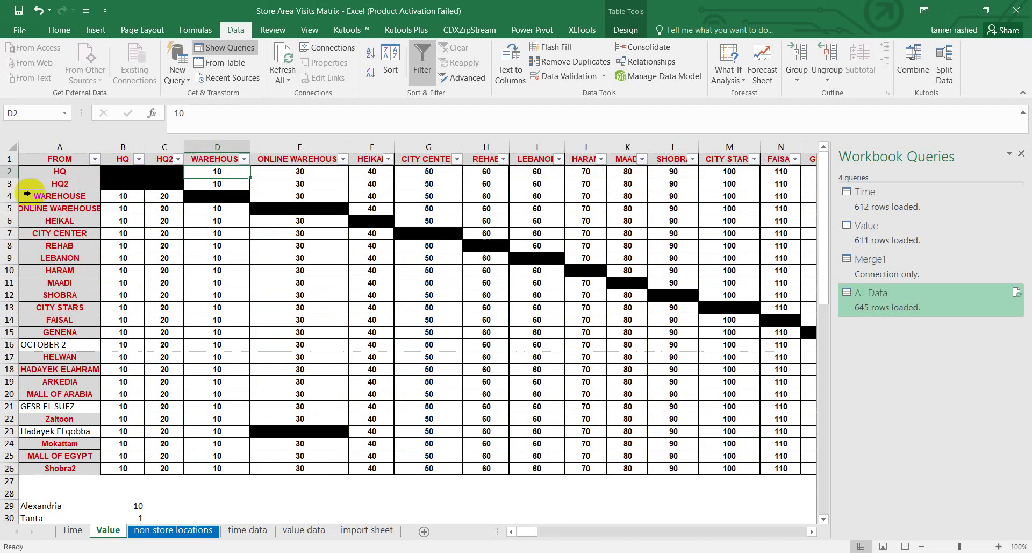
left_click(47, 172)
right_click(46, 174)
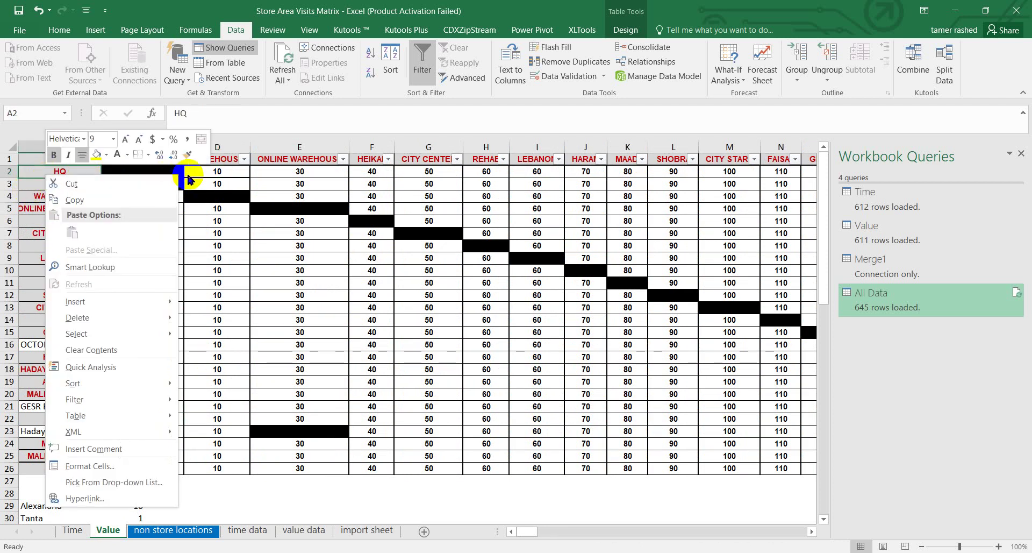
left_click(206, 170)
left_click(206, 170)
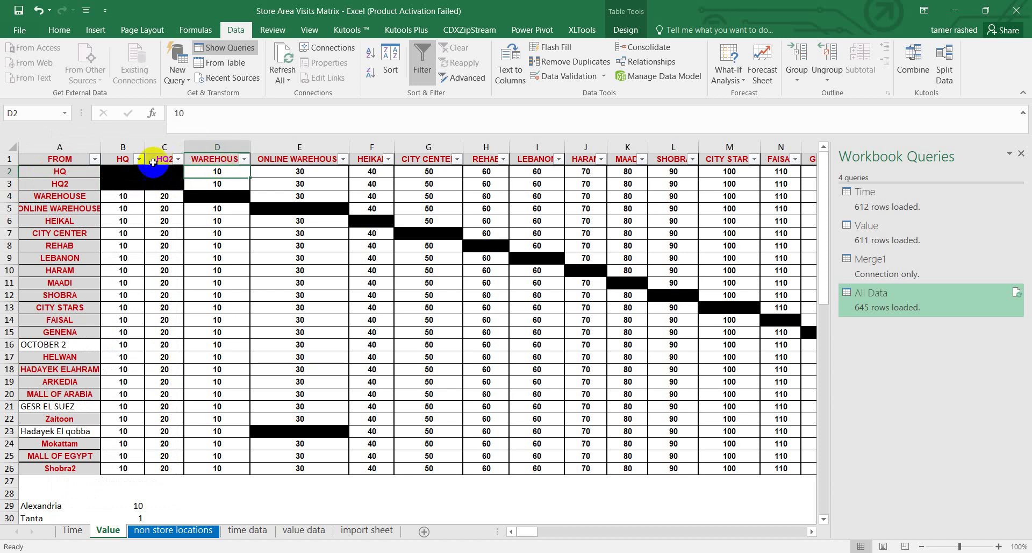
left_click(124, 158)
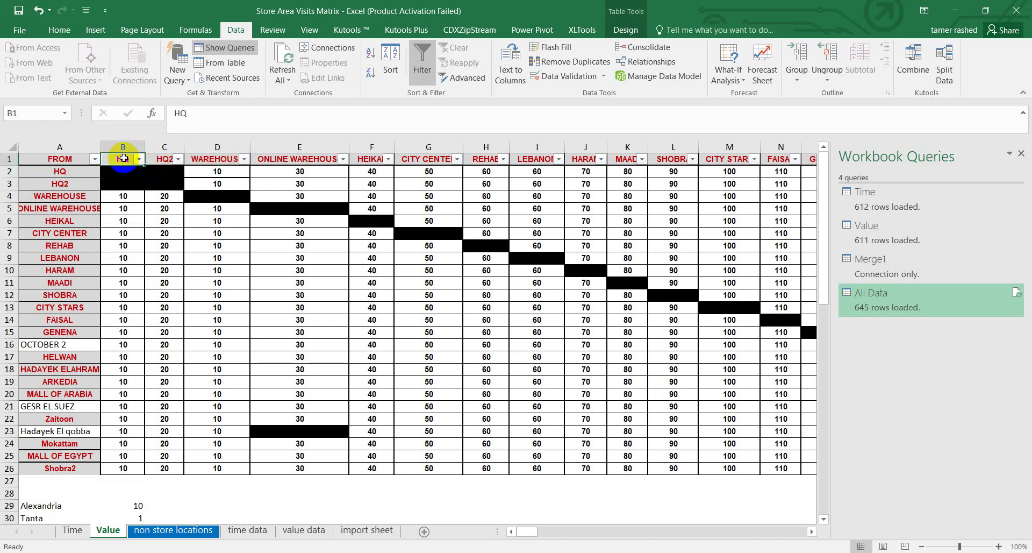
left_click(121, 199)
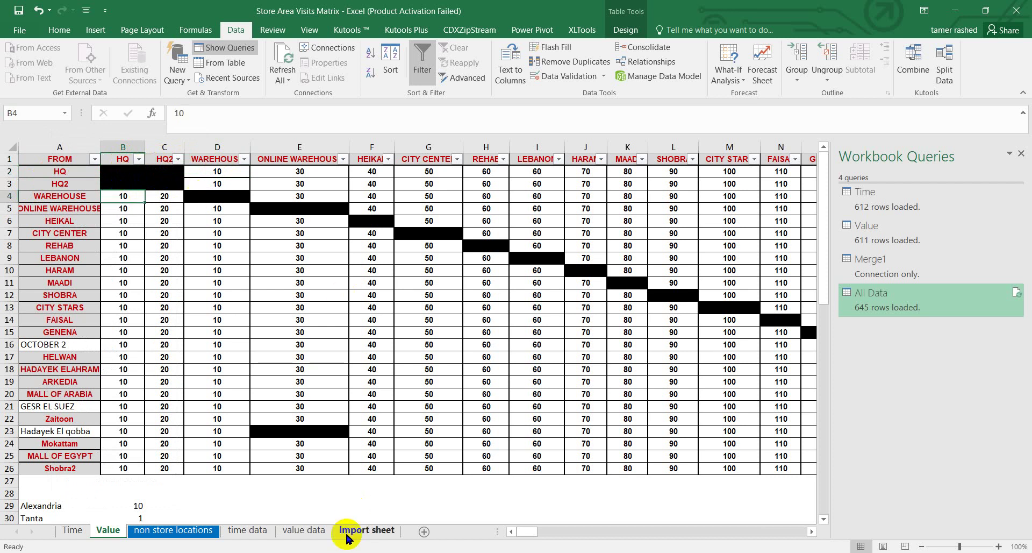
Examine the destinations, values and times listed in the To, Value and Time columns of the non store locations sheet
left_click(189, 532)
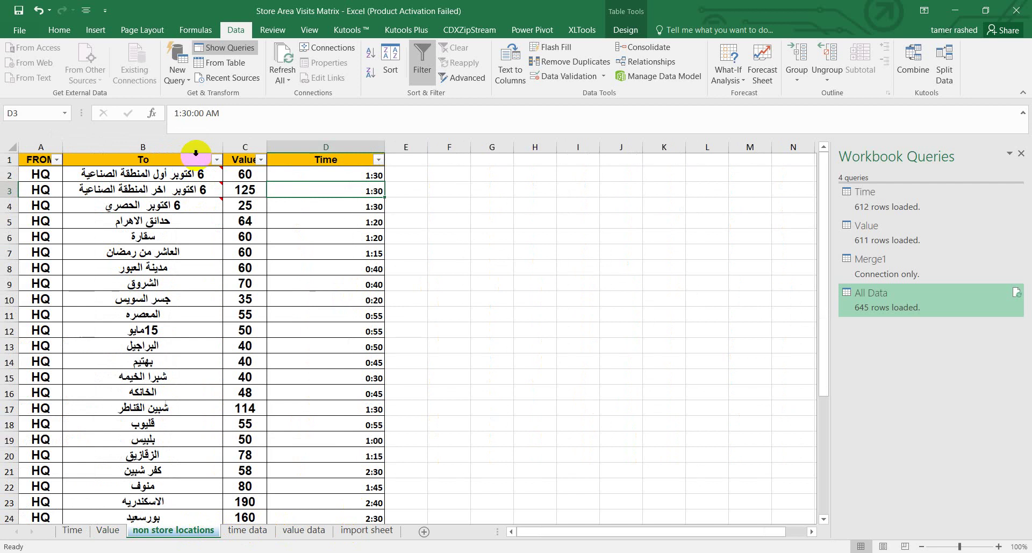
mouse_move(191, 171)
left_click_drag(191, 171, 174, 441)
left_click_drag(247, 172, 246, 267)
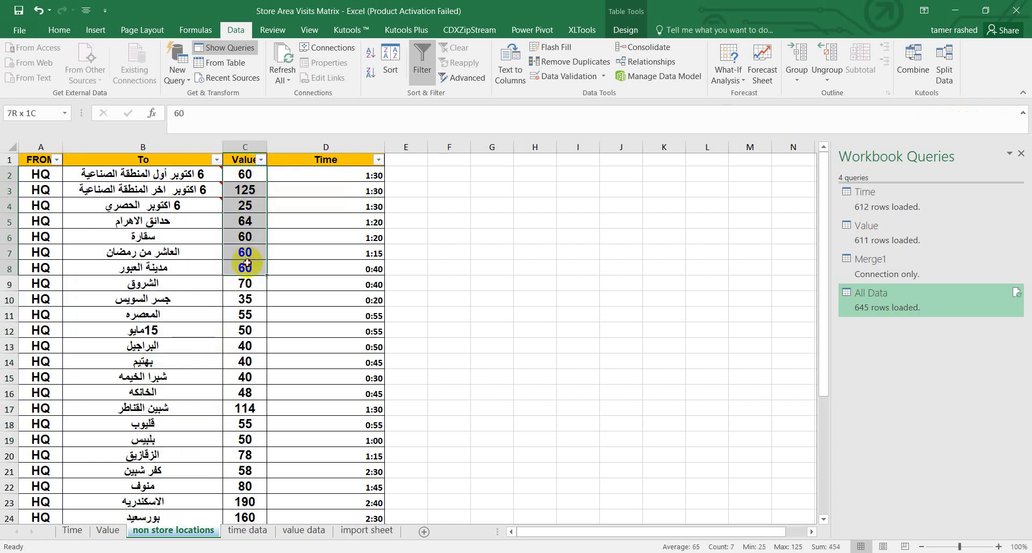
left_click(363, 178)
left_click(364, 185)
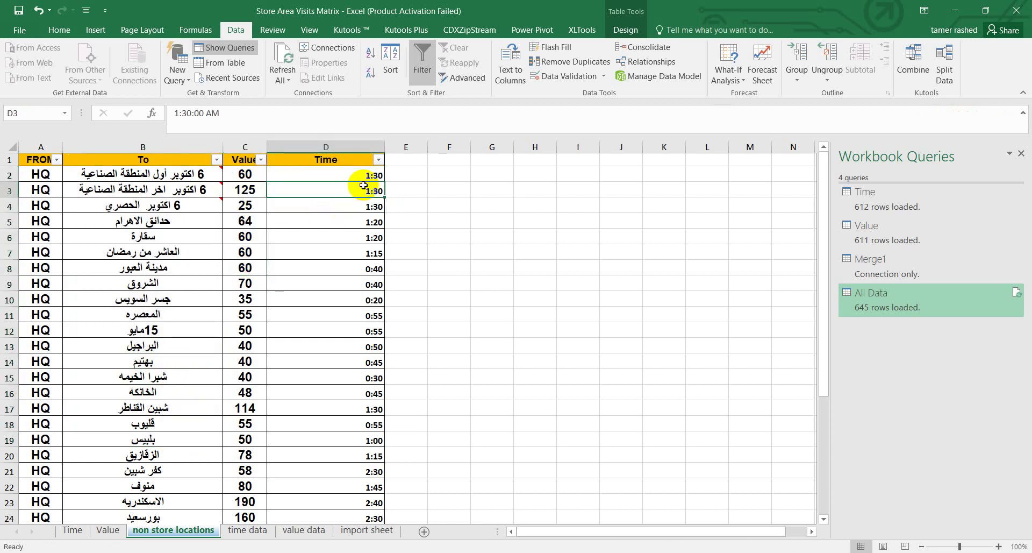
left_click(183, 177)
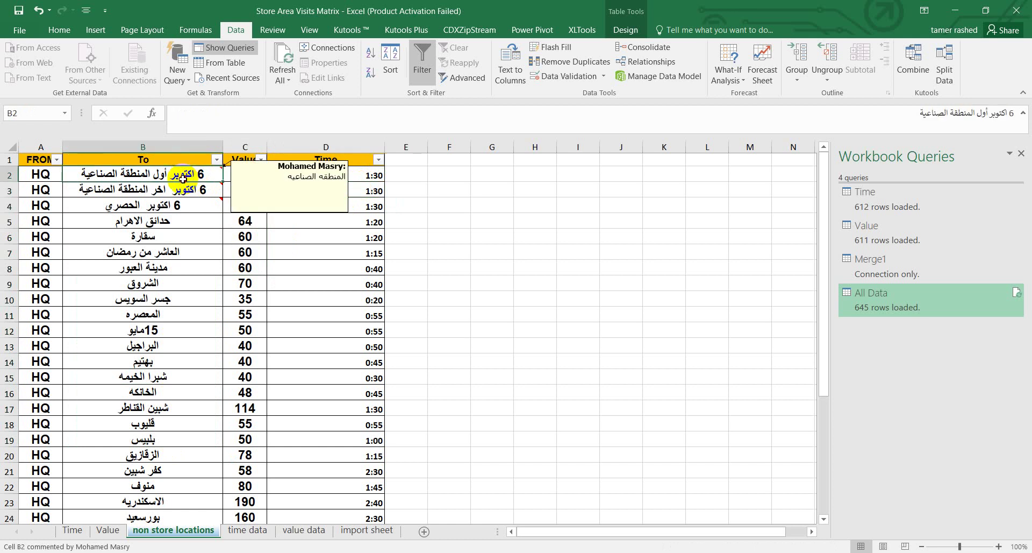
left_click_drag(183, 177, 166, 377)
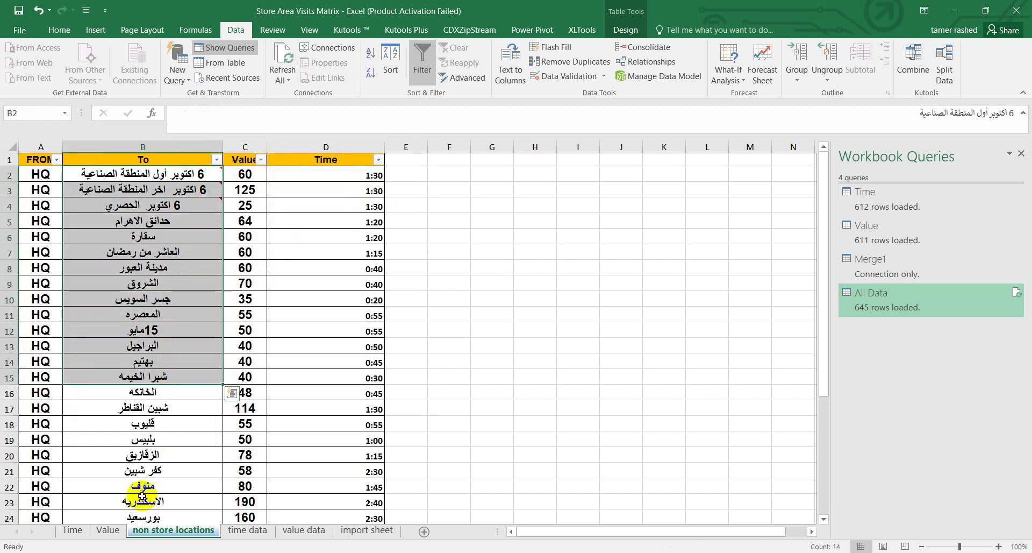
Compare the store names in the Time sheet's FROM column with the entries on the non store locations sheet
left_click(105, 531)
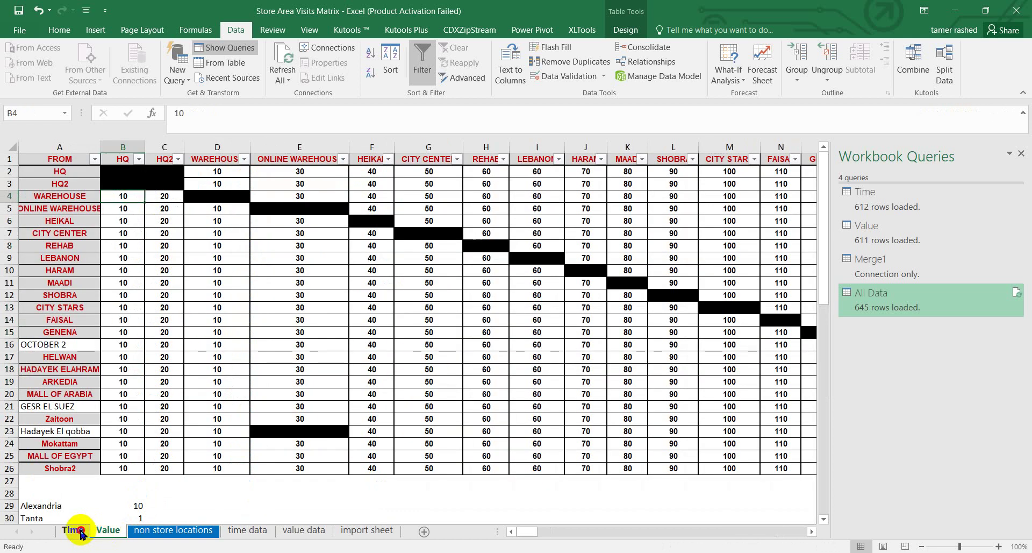
left_click(79, 531)
left_click_drag(59, 257, 56, 361)
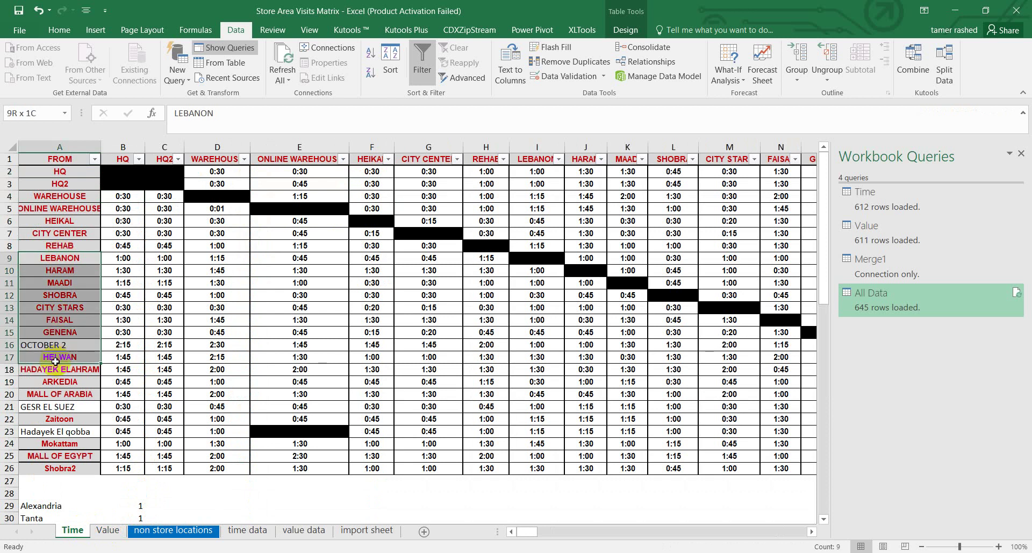
left_click(164, 531)
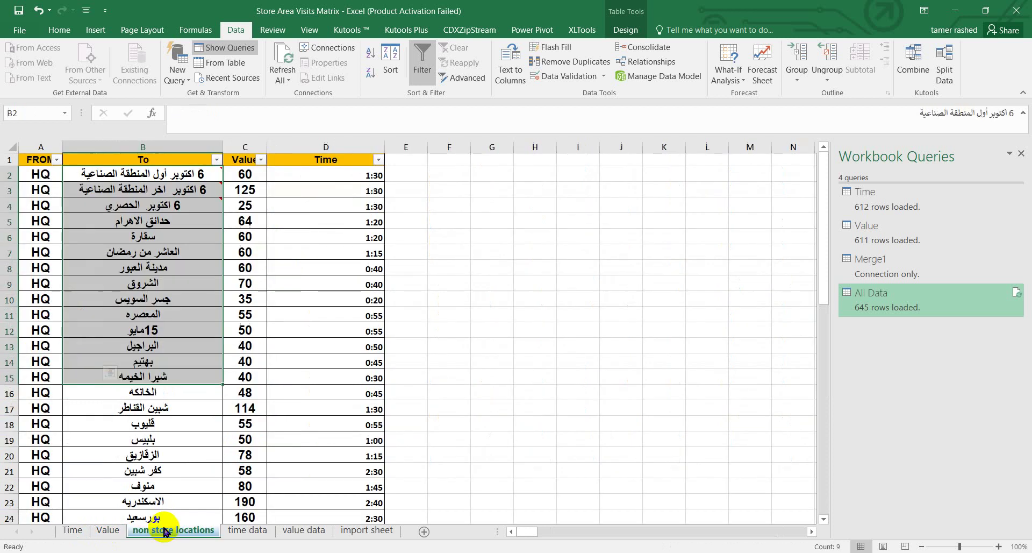
left_click(238, 481)
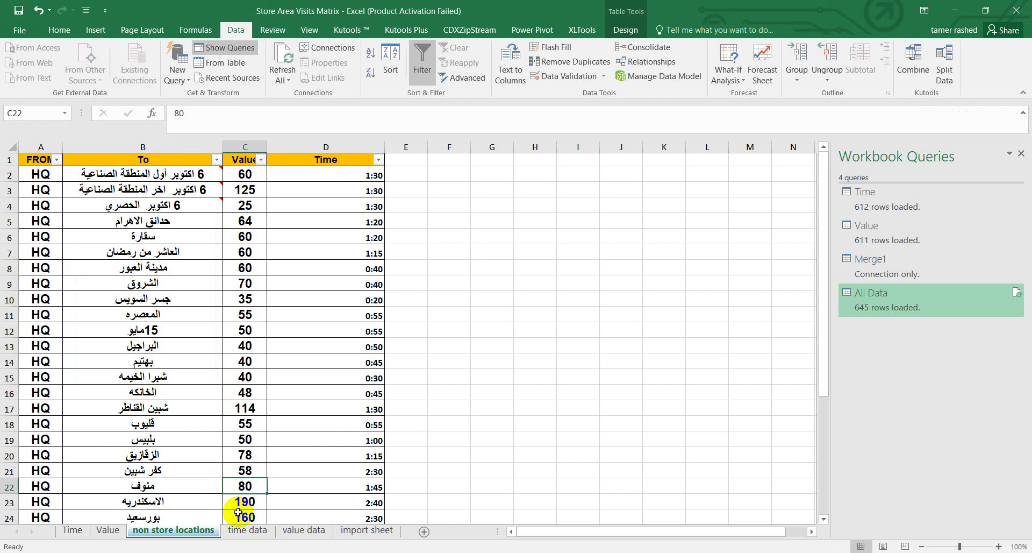
Look over the route tables and return checks on the time data and value data sheets
left_click(237, 530)
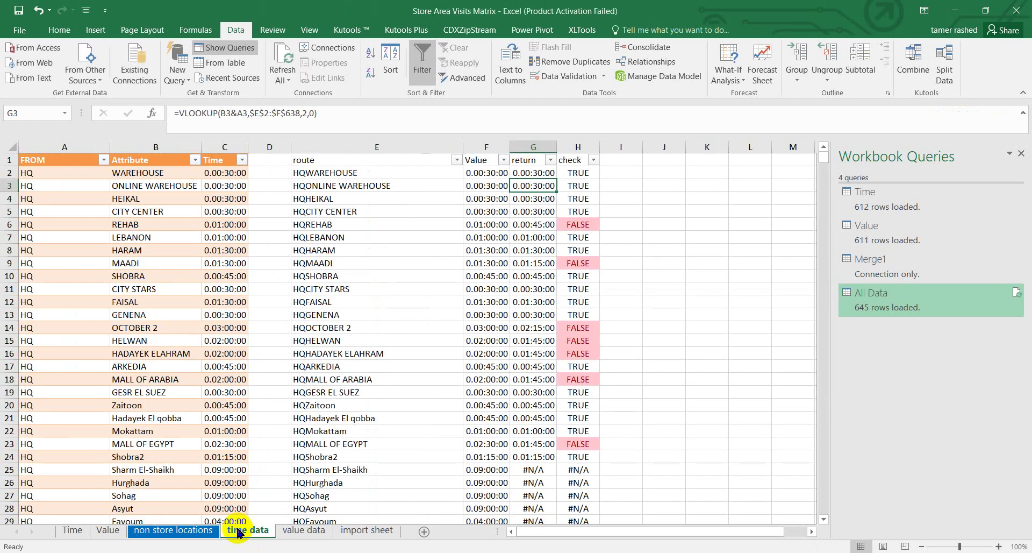
left_click(301, 531)
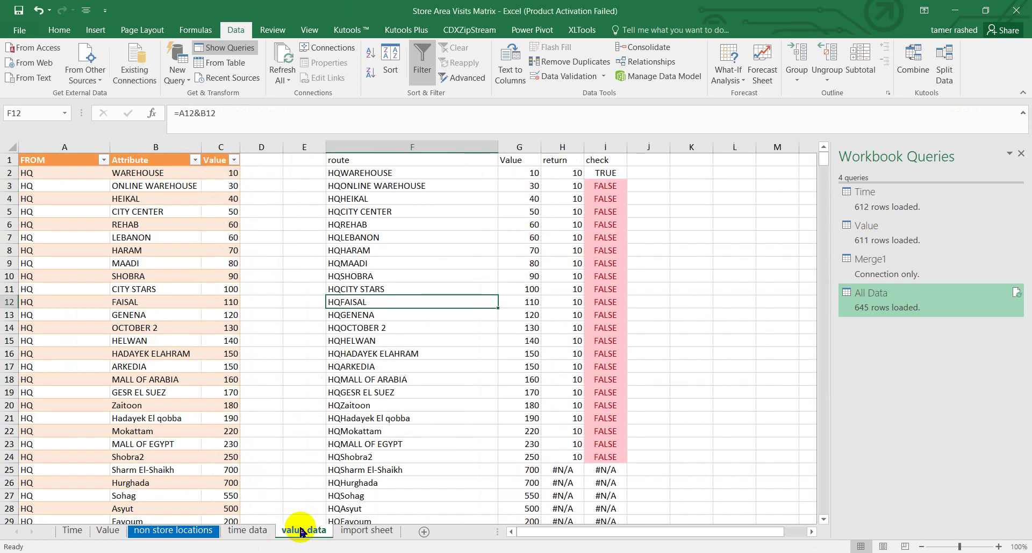
left_click(263, 532)
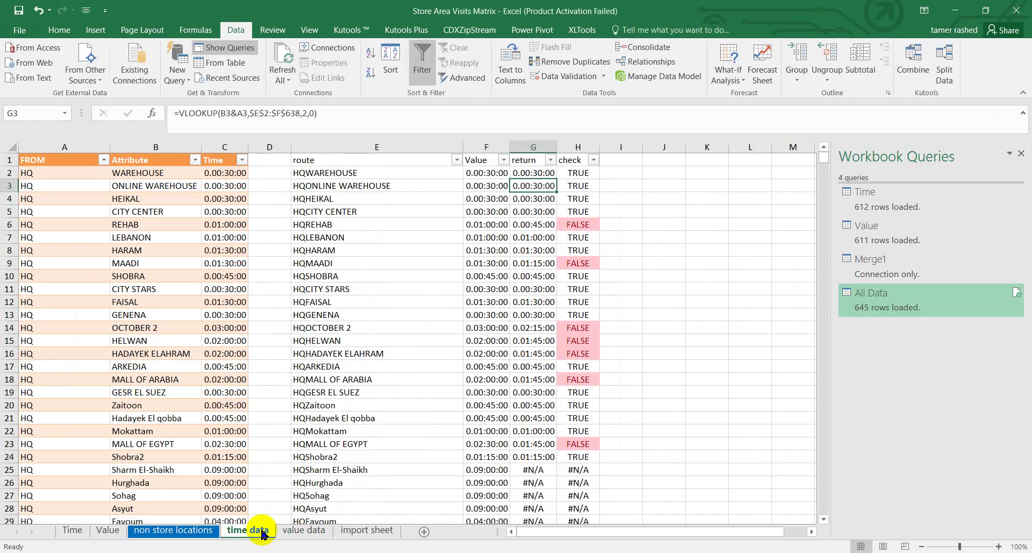
Refresh the query table on the time data sheet
left_click(146, 270)
right_click(146, 270)
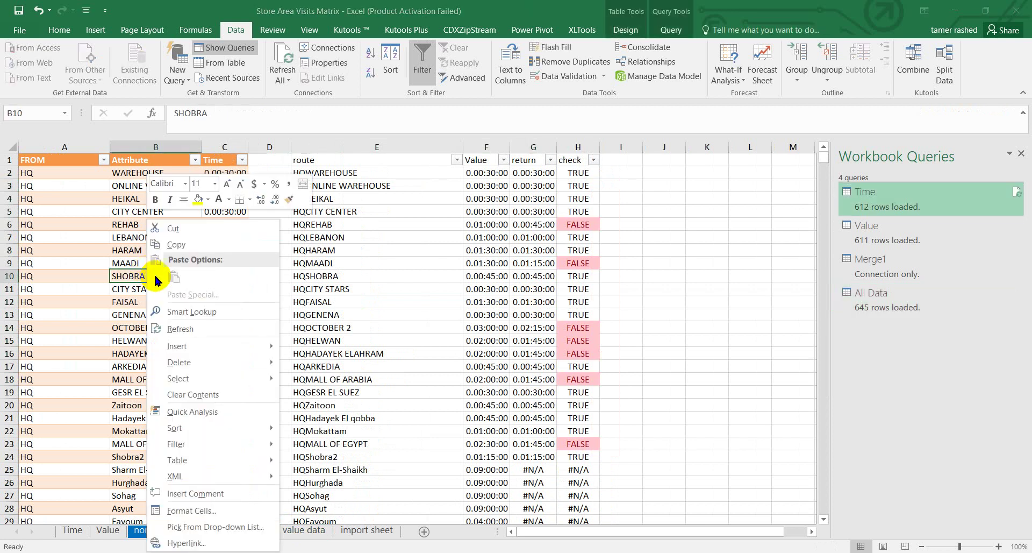
left_click(179, 327)
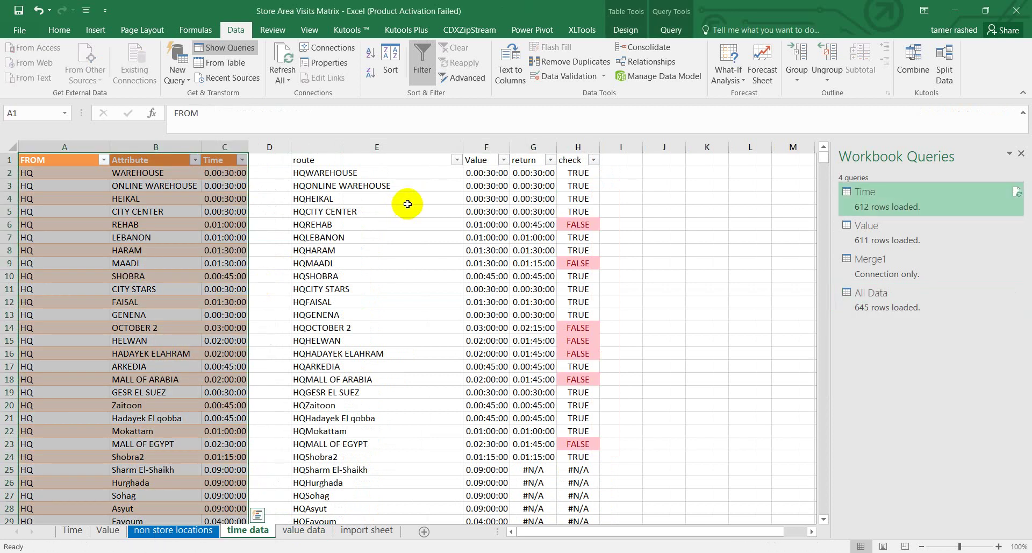
Examine the formulas behind the route, Value, return and check columns for the HQ to WAREHOUSE route on the time data sheet
left_click(323, 182)
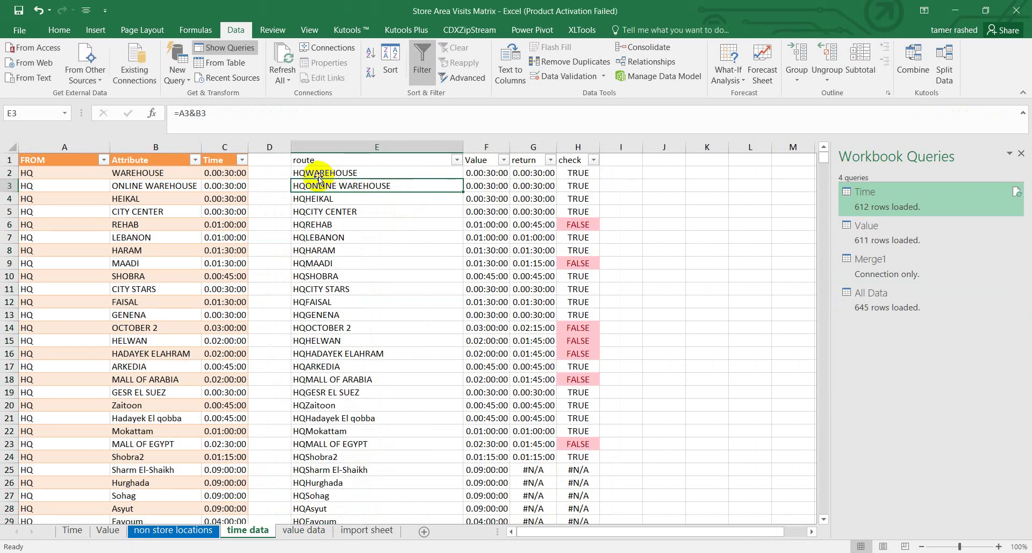
left_click(316, 173)
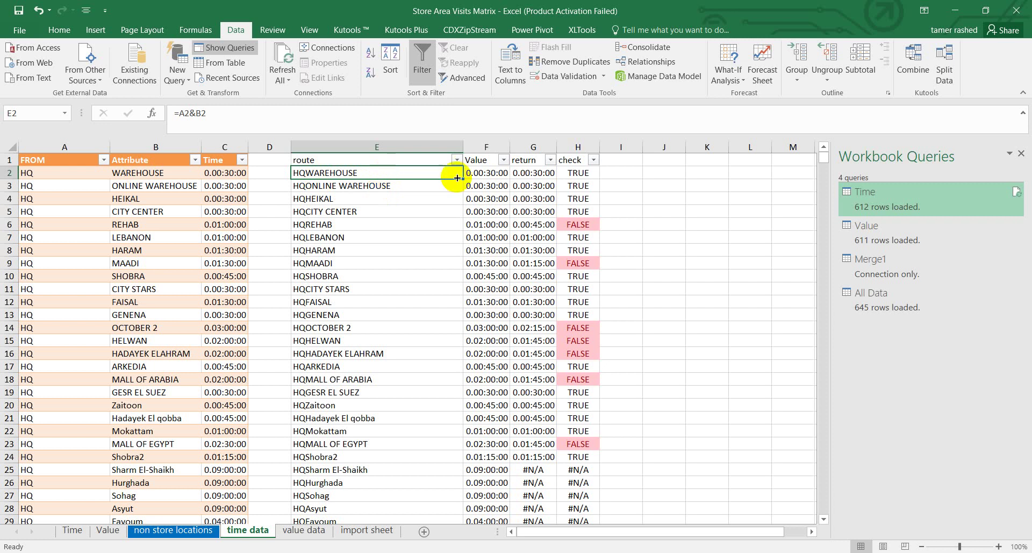
left_click(484, 173)
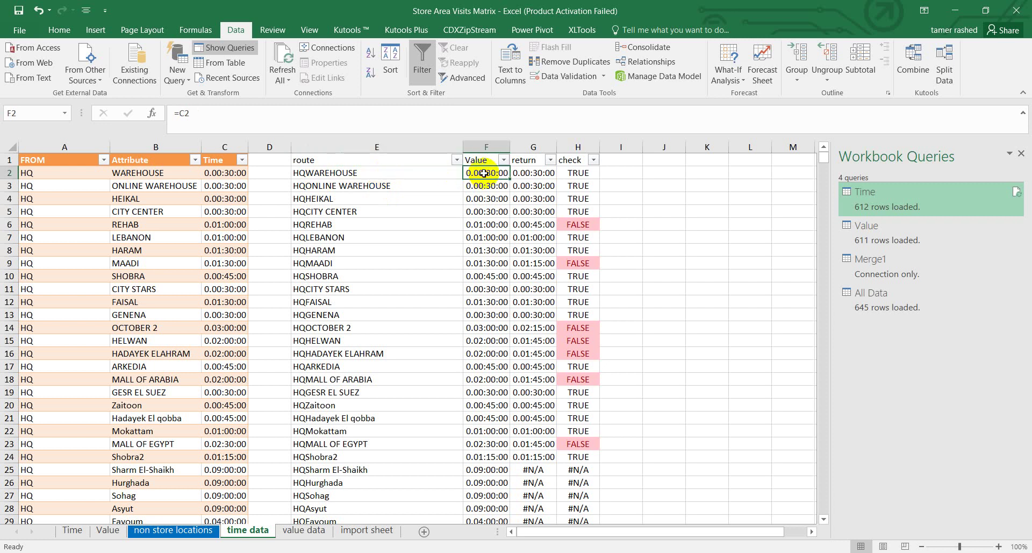
left_click(540, 171)
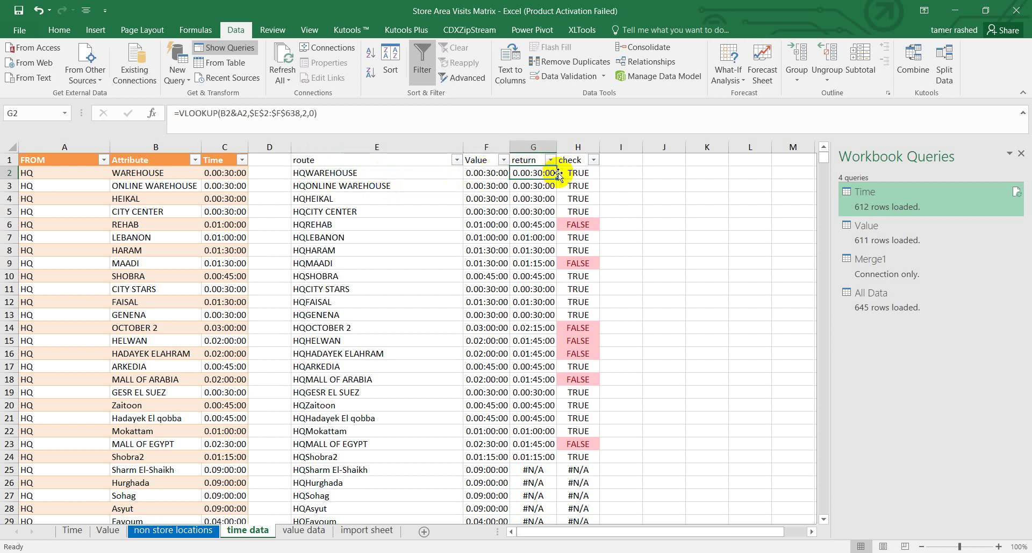
left_click(579, 173)
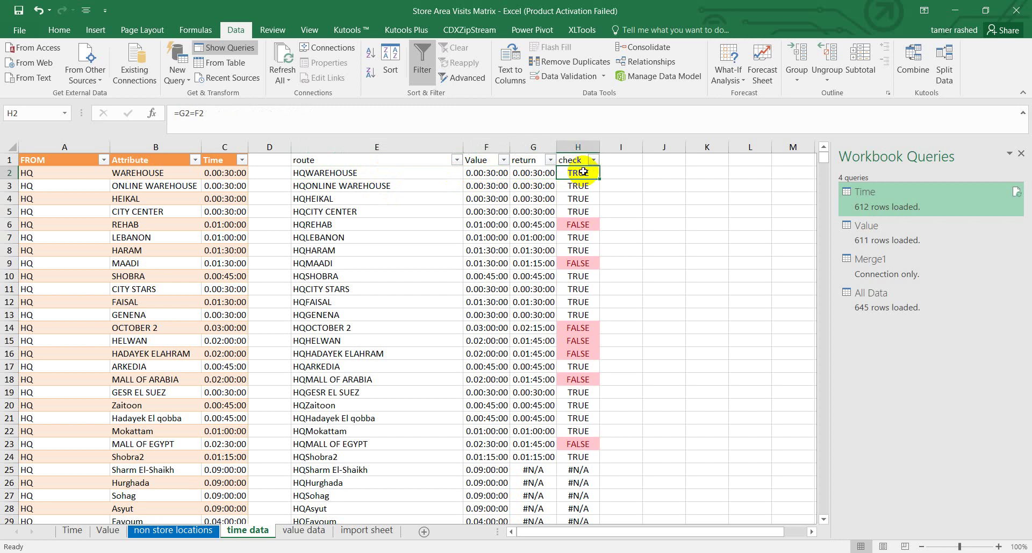
Compare the HQ to REHAB travel time with its return time in row 6 of the time data sheet
left_click(477, 223)
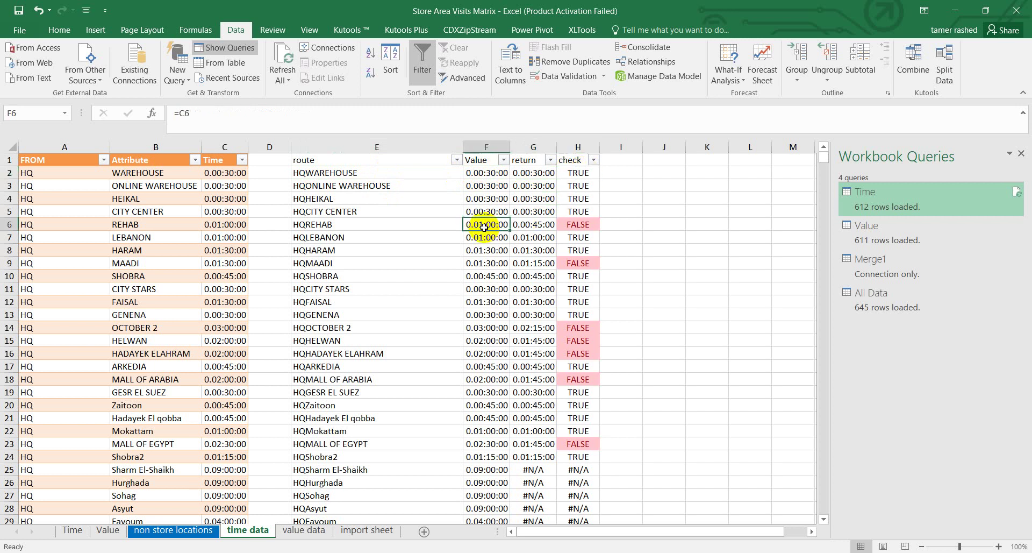
left_click(47, 225)
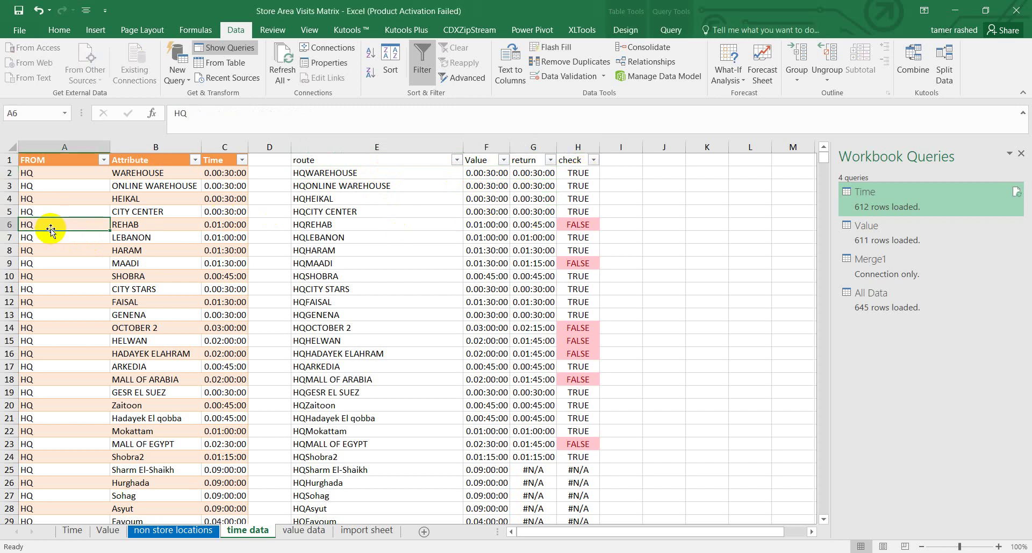
left_click(120, 225)
right_click(120, 226)
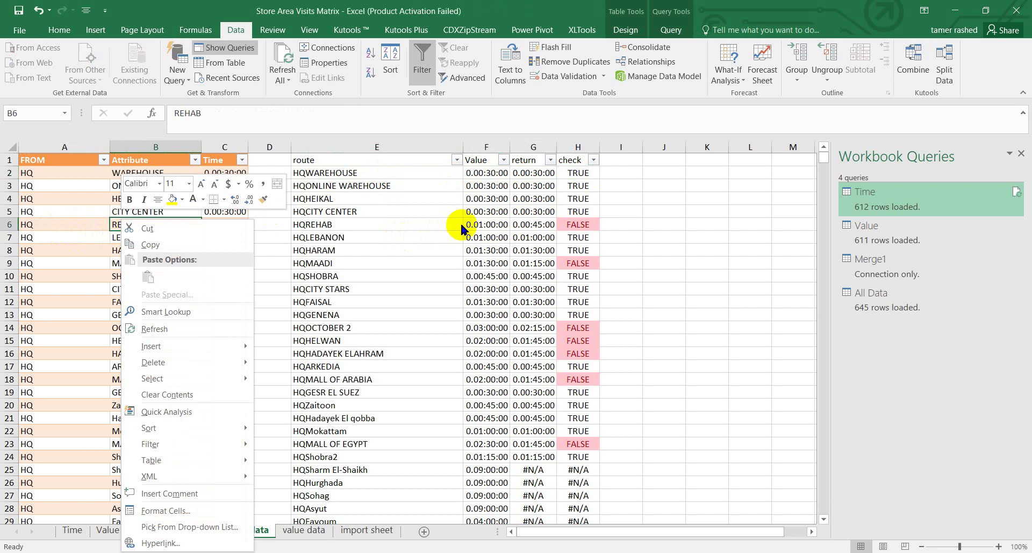
key("Escape")
left_click(488, 227)
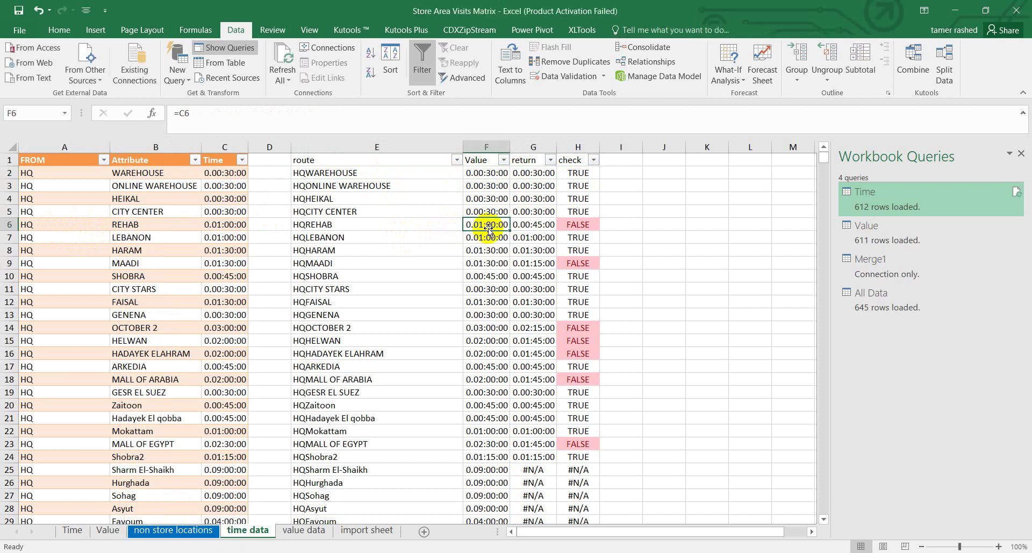
left_click(545, 224)
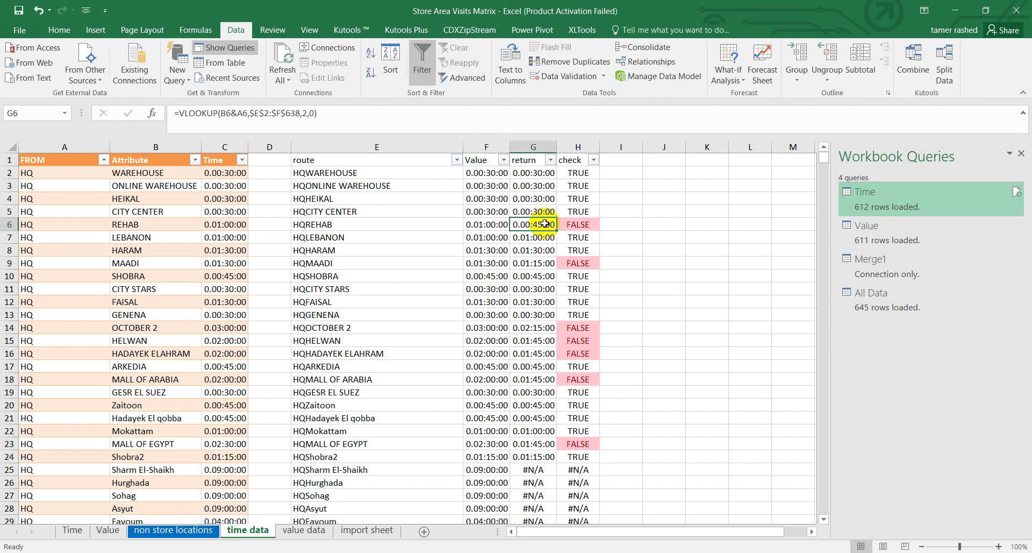
left_click(493, 224)
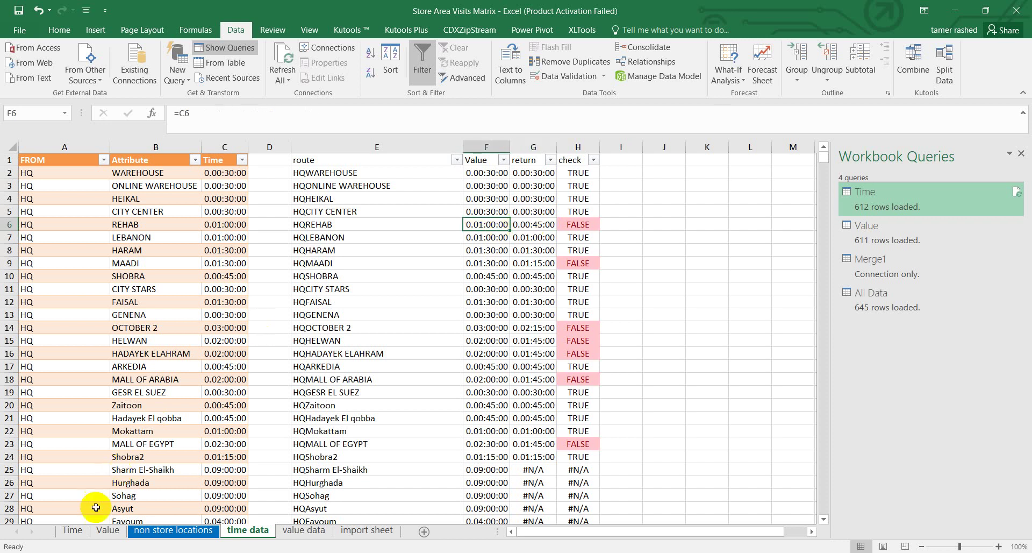
On the Time sheet, compare the HQ to REHAB time in H2 with the REHAB to HQ time in B8
left_click(73, 531)
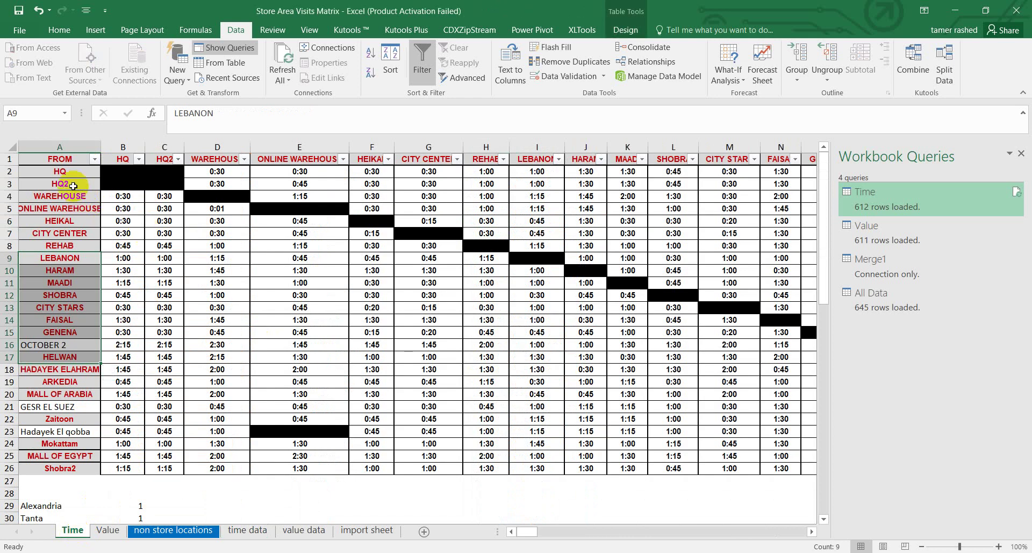
left_click(61, 171)
left_click_drag(63, 172, 472, 175)
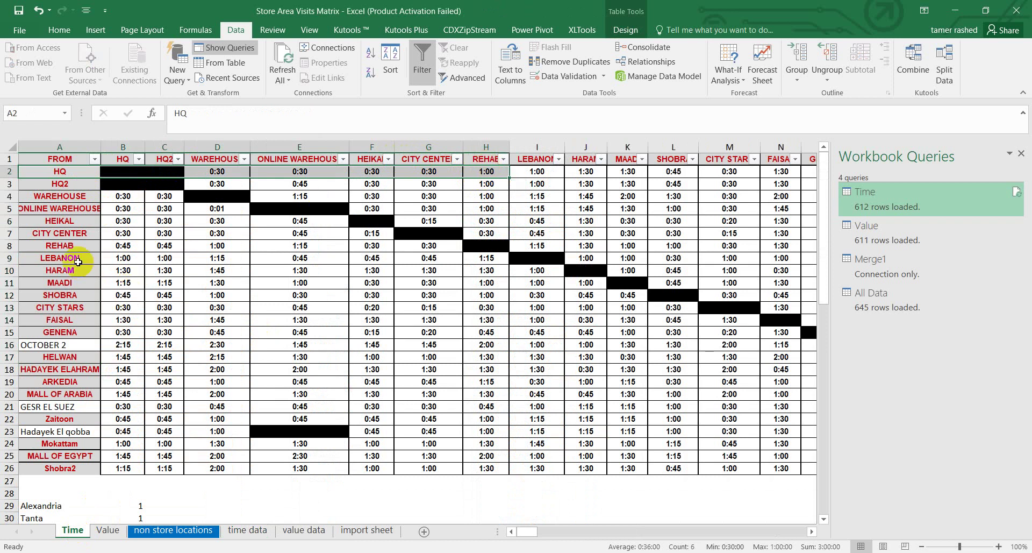
left_click(64, 245)
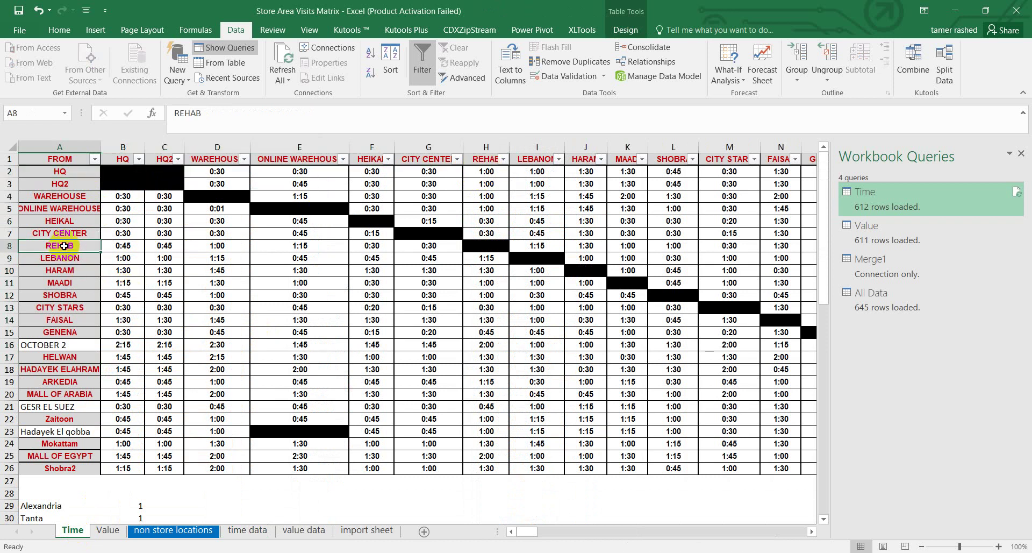
left_click_drag(63, 245, 118, 247)
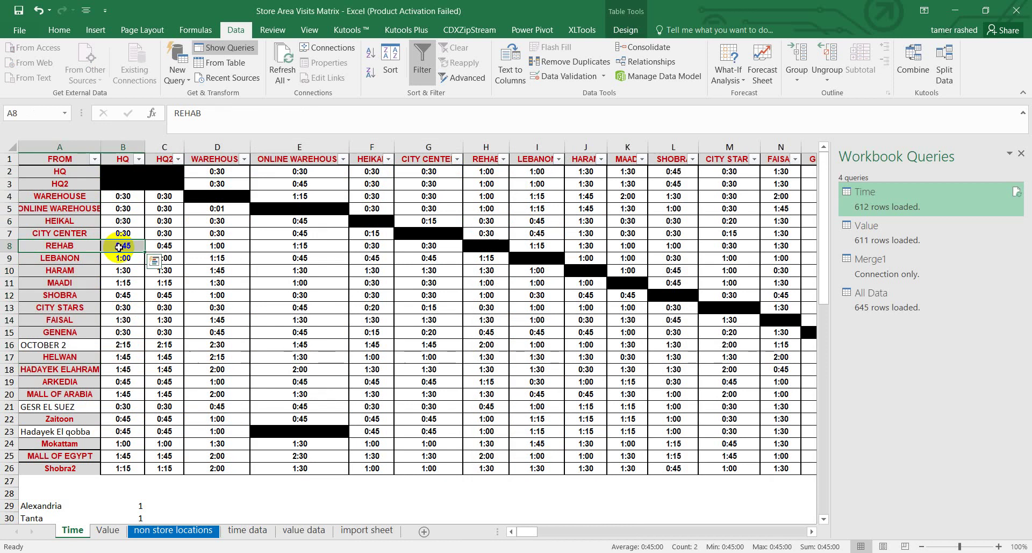
left_click(118, 247)
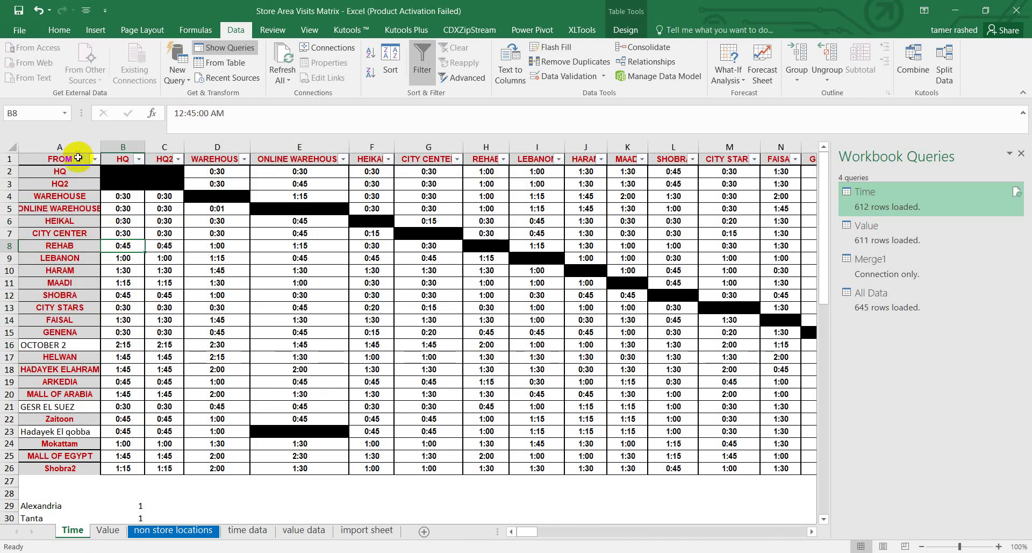
Set the HQ to REHAB travel time in H2 of the Time sheet to 0:45
left_click_drag(68, 169, 477, 173)
right_click(485, 173)
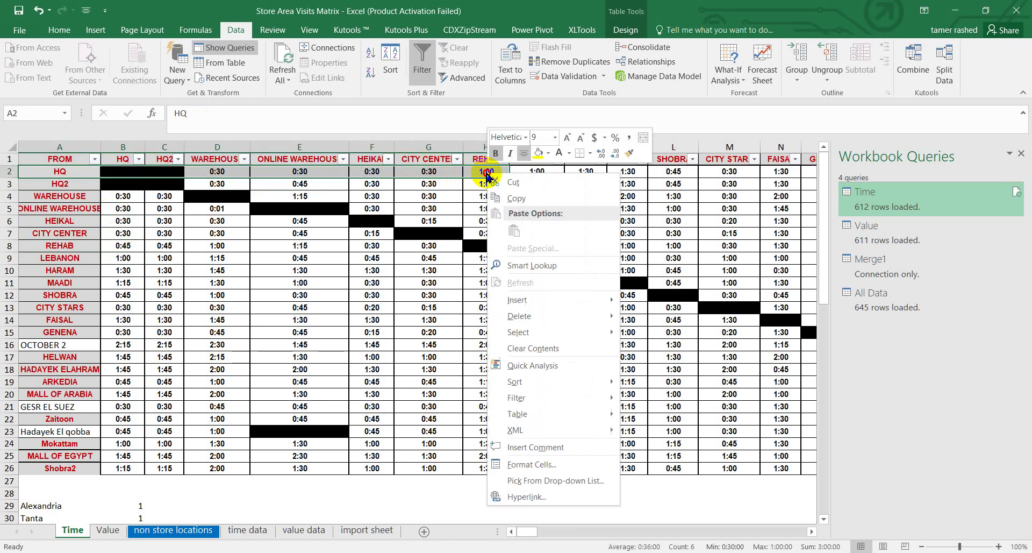
left_click(485, 172)
left_click(486, 172)
type("0")
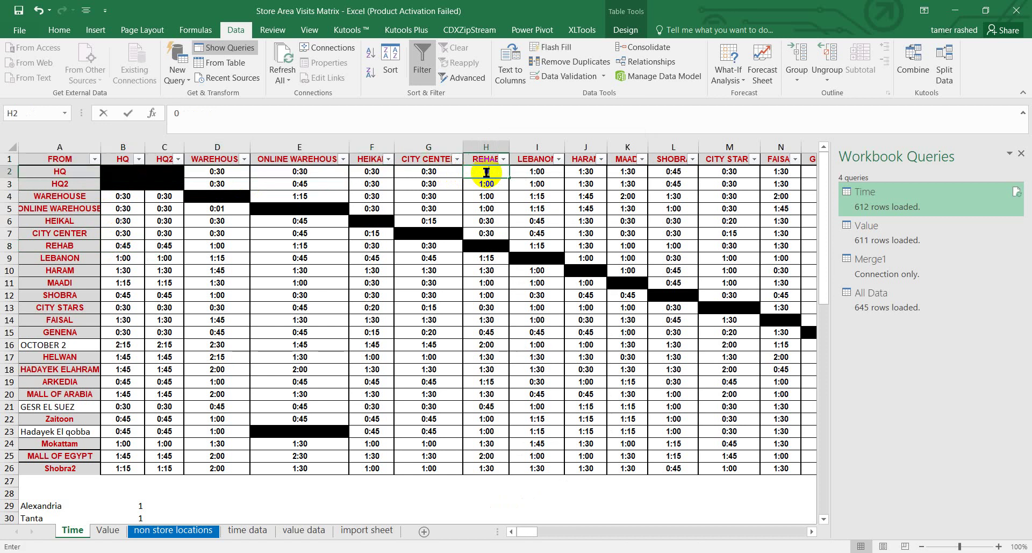
type(":")
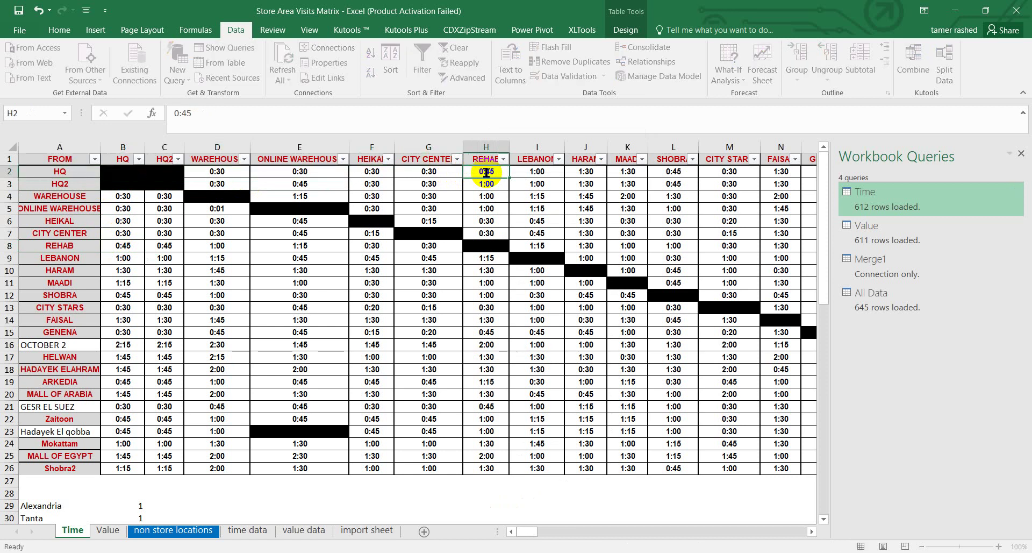
type("45")
key("Return")
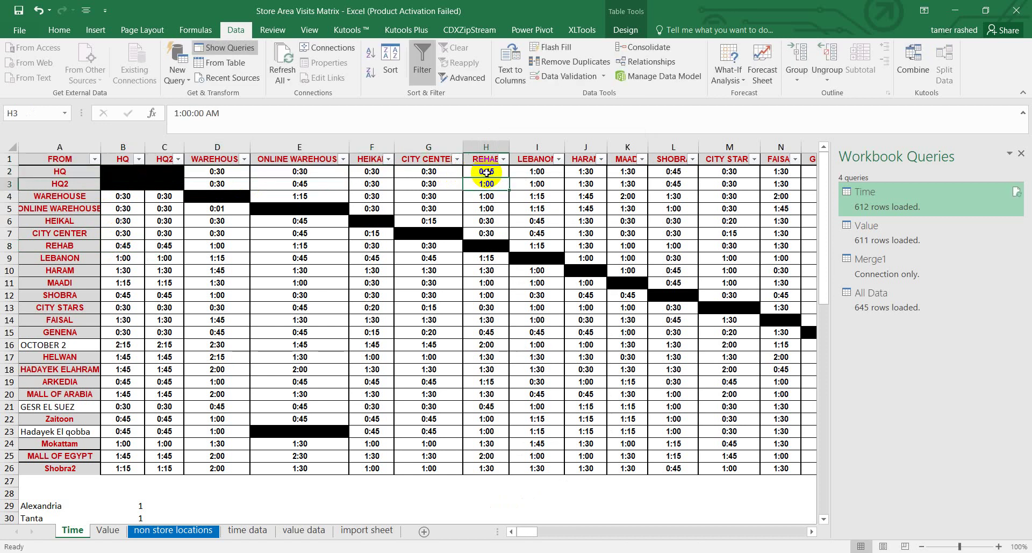
Refresh the time data table with the edited time and recheck the HQ to REHAB value, return and check cells
left_click(246, 530)
right_click(206, 311)
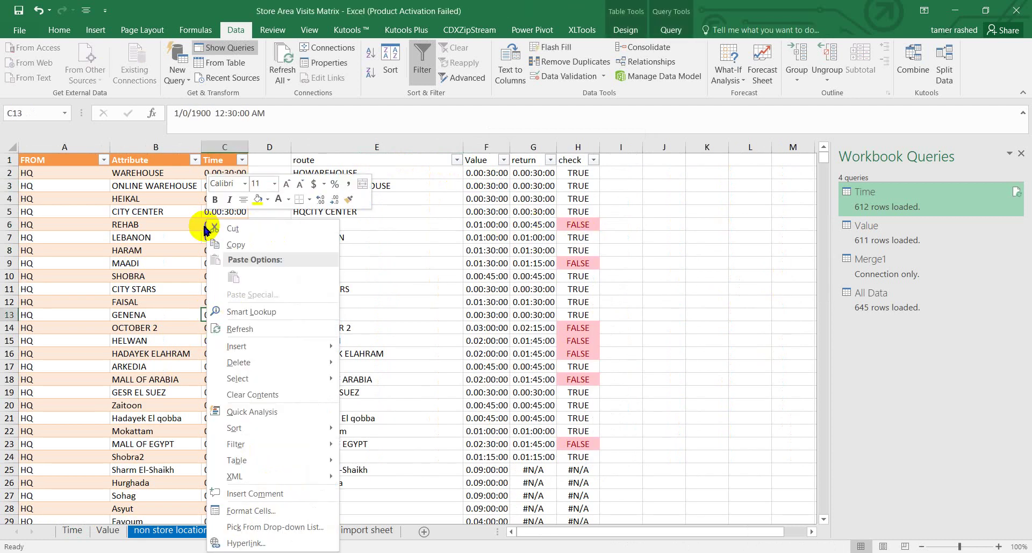
left_click(254, 329)
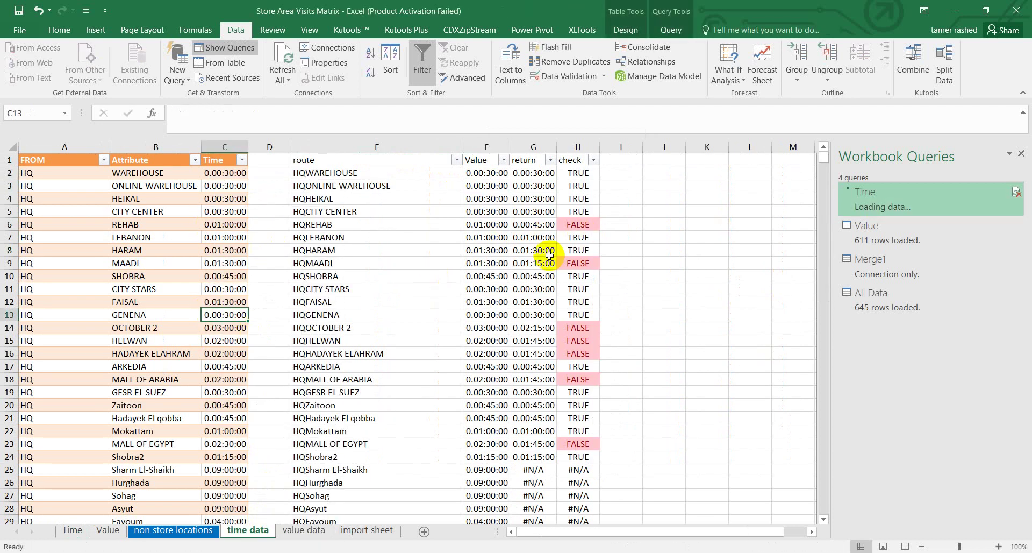
left_click(585, 223)
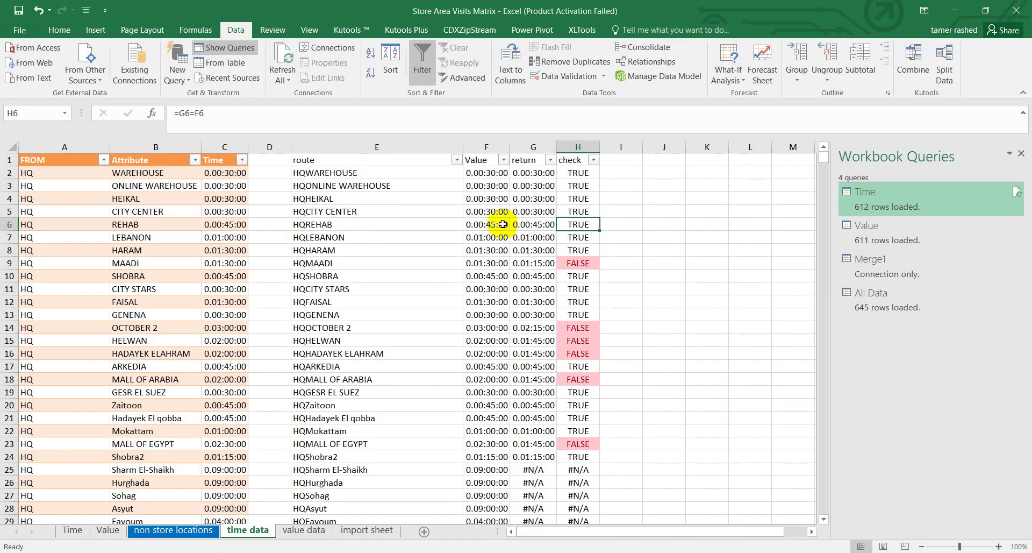
left_click_drag(473, 224, 530, 224)
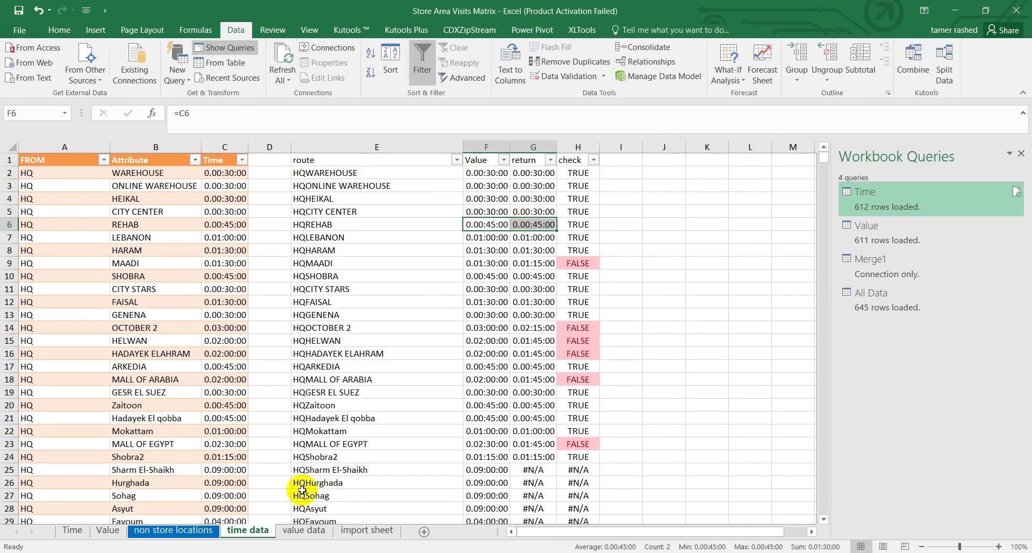
Refresh the query table on the value data sheet
left_click(306, 530)
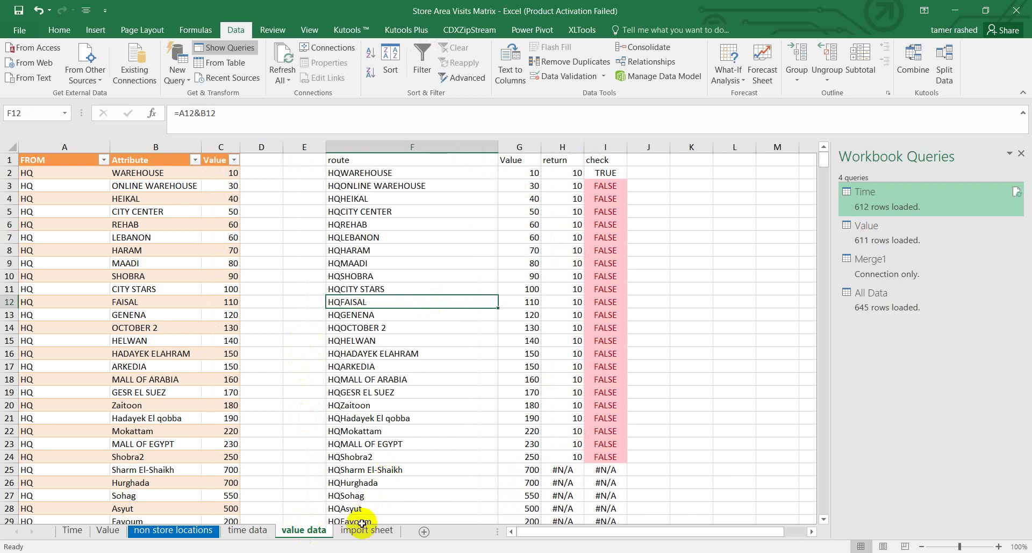
left_click(193, 417)
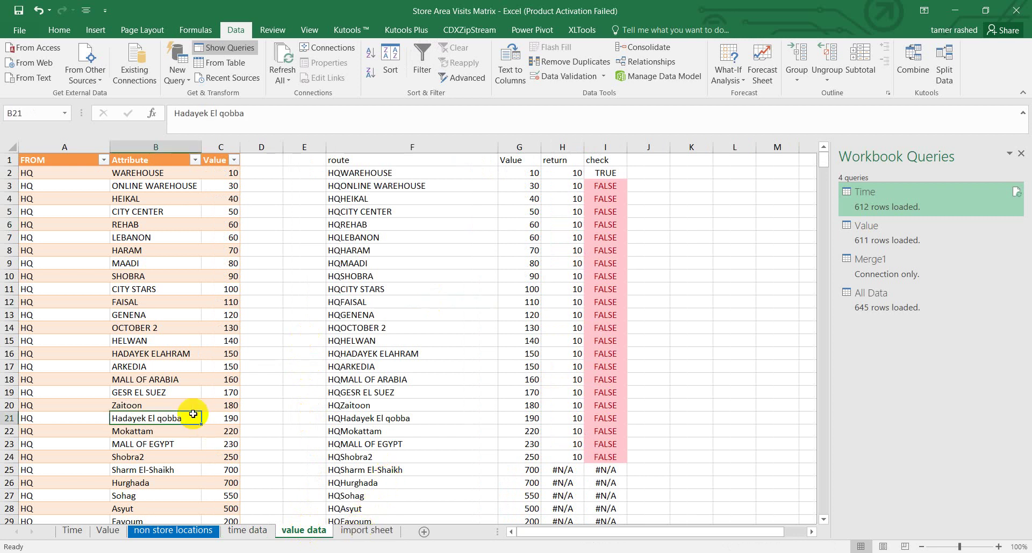
right_click(195, 418)
left_click(275, 192)
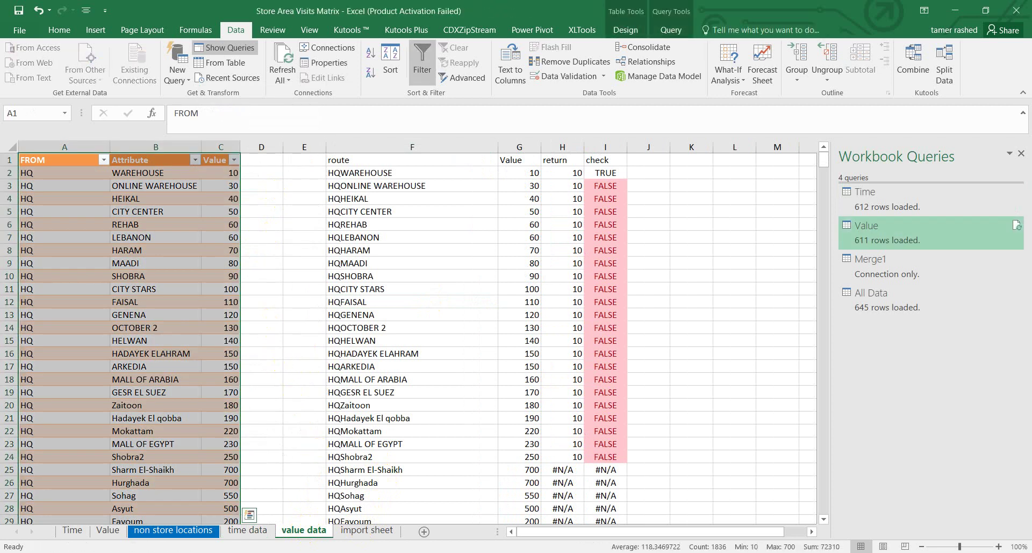
Refresh the combined All Data table on the import sheet
left_click(368, 530)
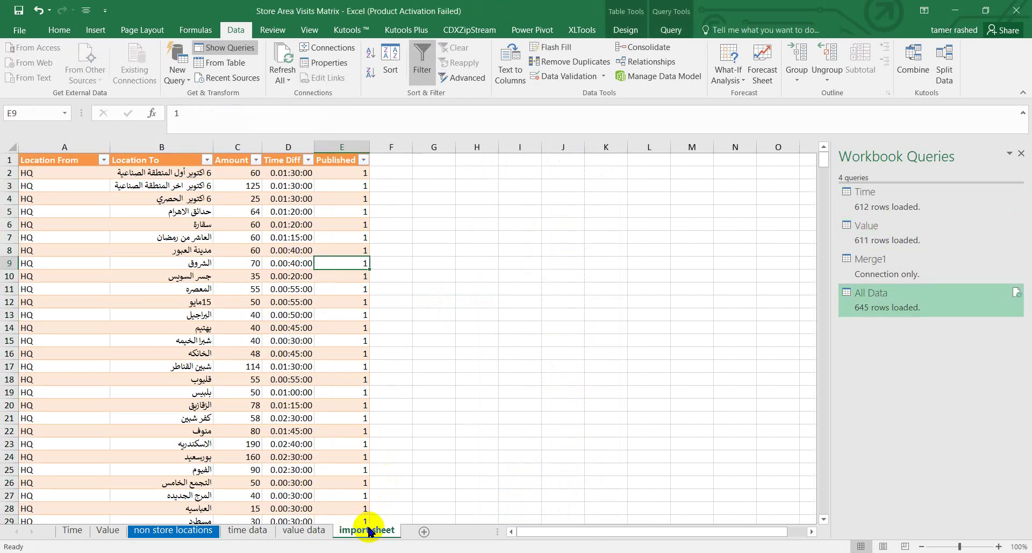
left_click(230, 294)
right_click(231, 295)
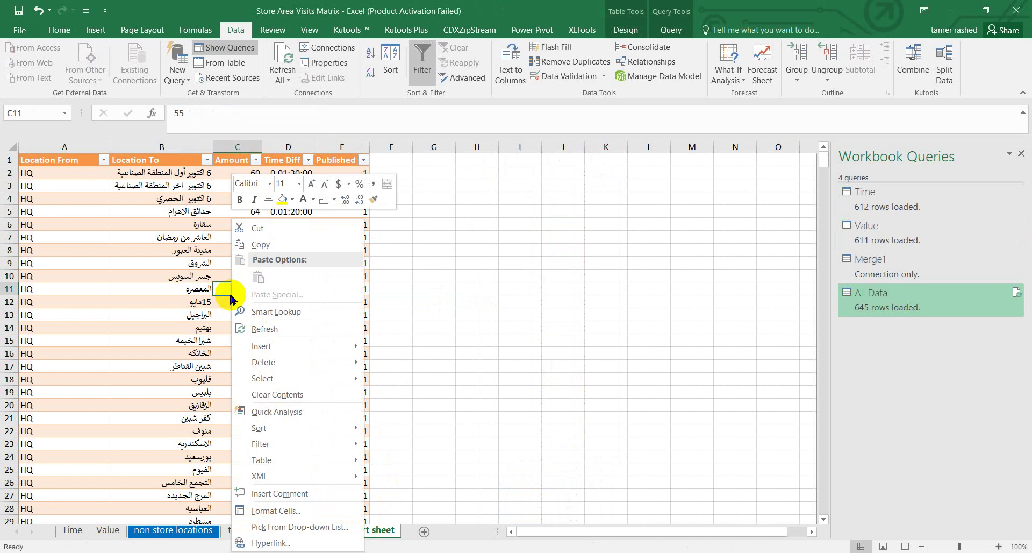
left_click(263, 324)
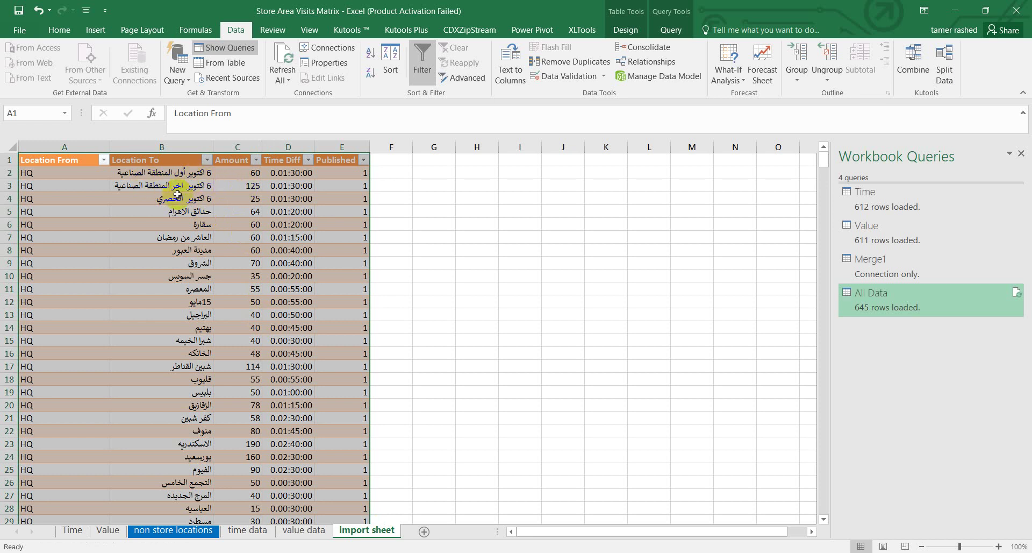
Copy the whole import sheet table, including its headers, and switch to the browser showing the uKnowva store visit approvals
key("ctrl+a")
key("ctrl+c")
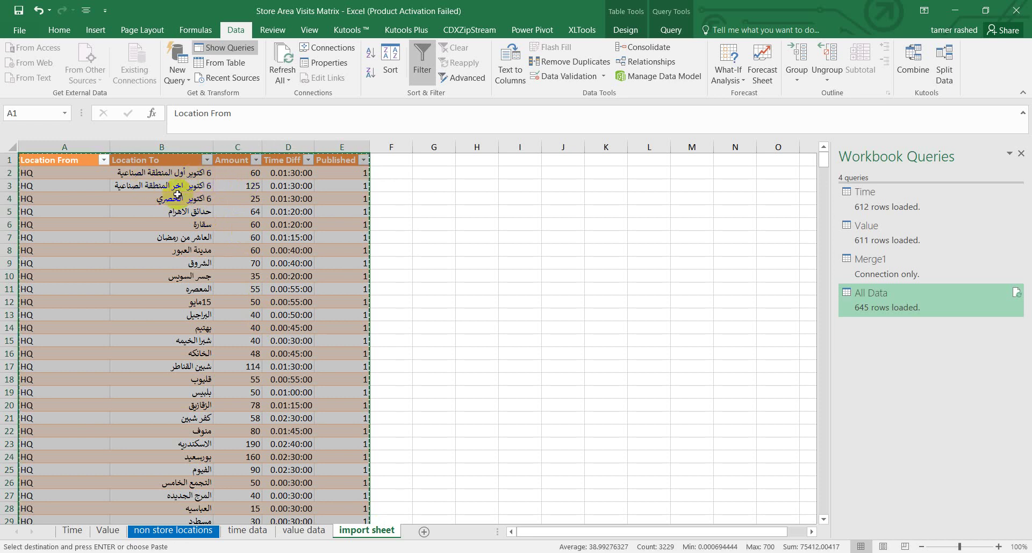
right_click(178, 194)
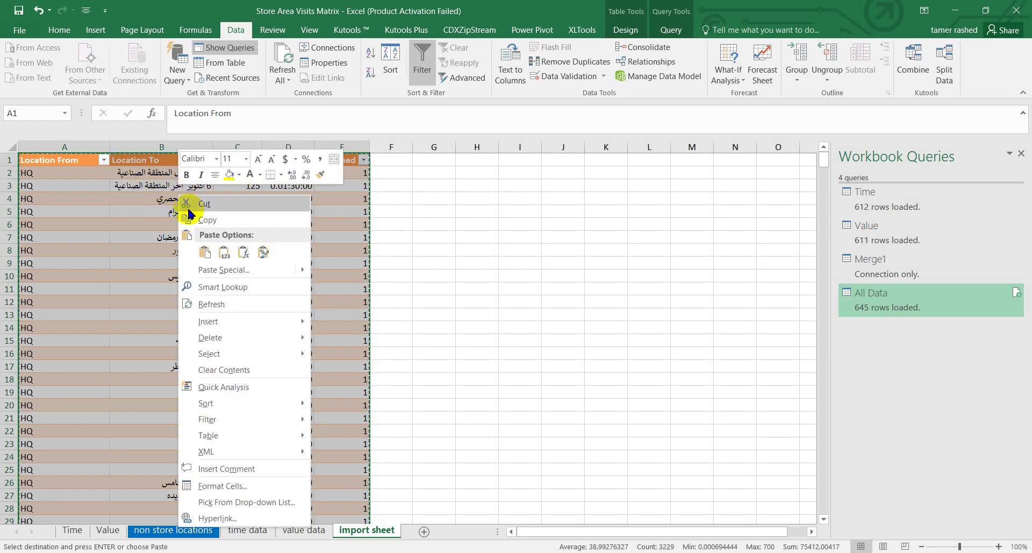
left_click(237, 221)
key("alt+Tab")
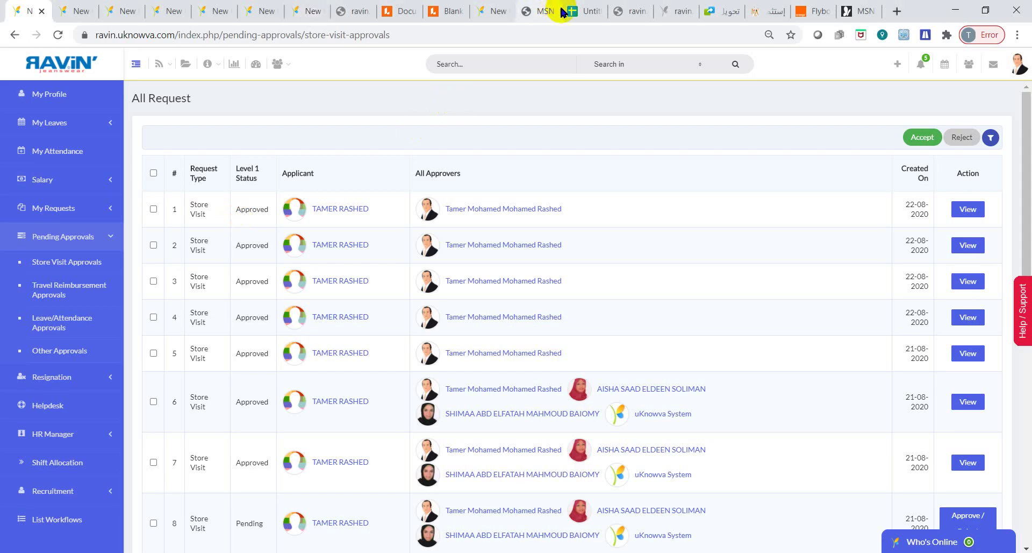
Switch to the Google Sheets spreadsheet and paste the copied import table over the existing data, starting at cell A1
left_click(571, 12)
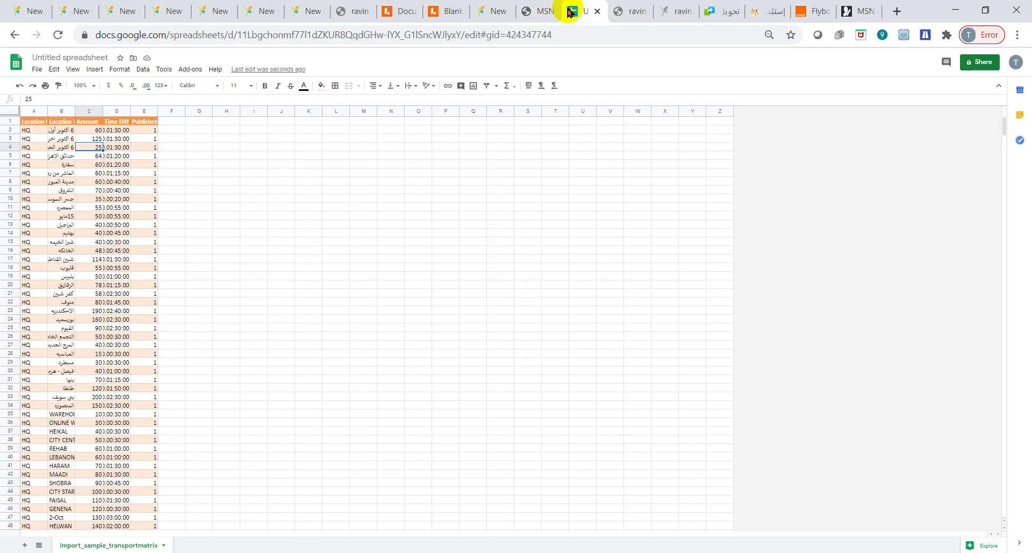
left_click_drag(92, 111, 40, 127)
left_click(30, 122)
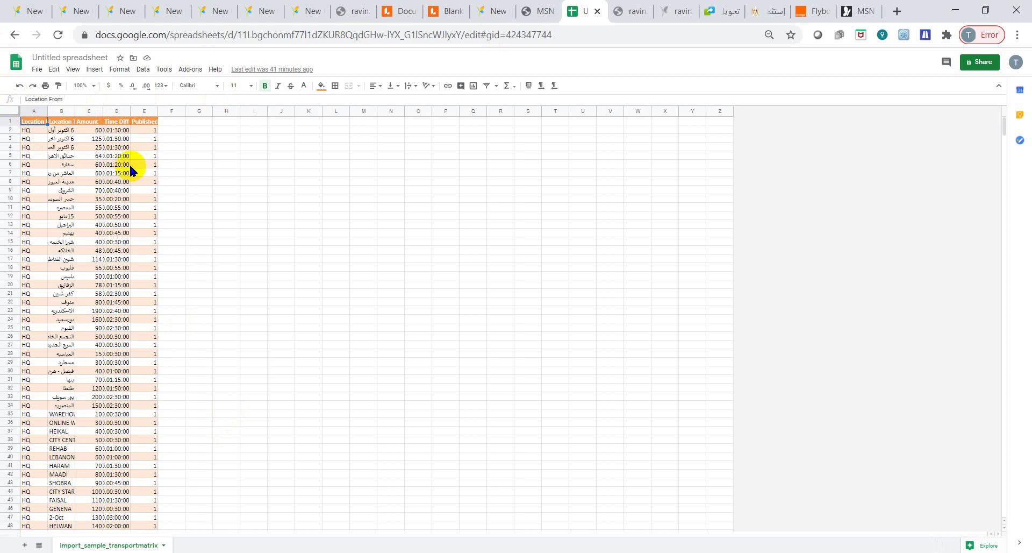
left_click(88, 155)
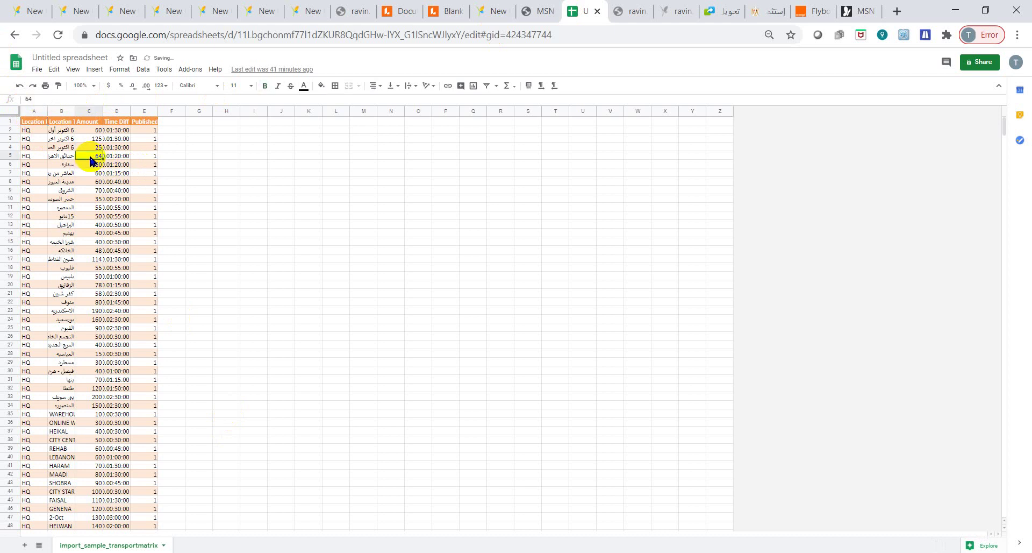
Download the current sheet as comma-separated values and open the downloaded CSV file in Excel
left_click(38, 73)
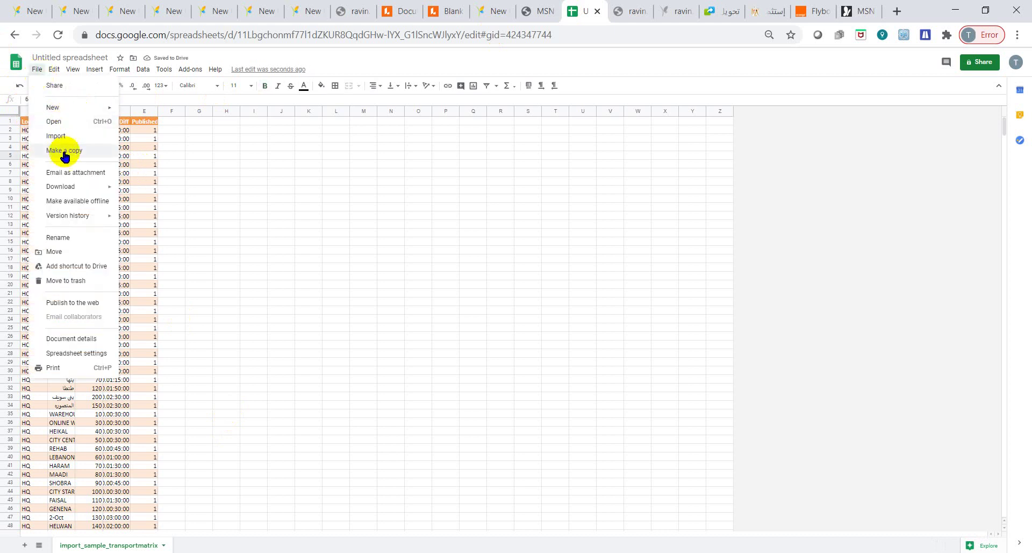
mouse_move(72, 217)
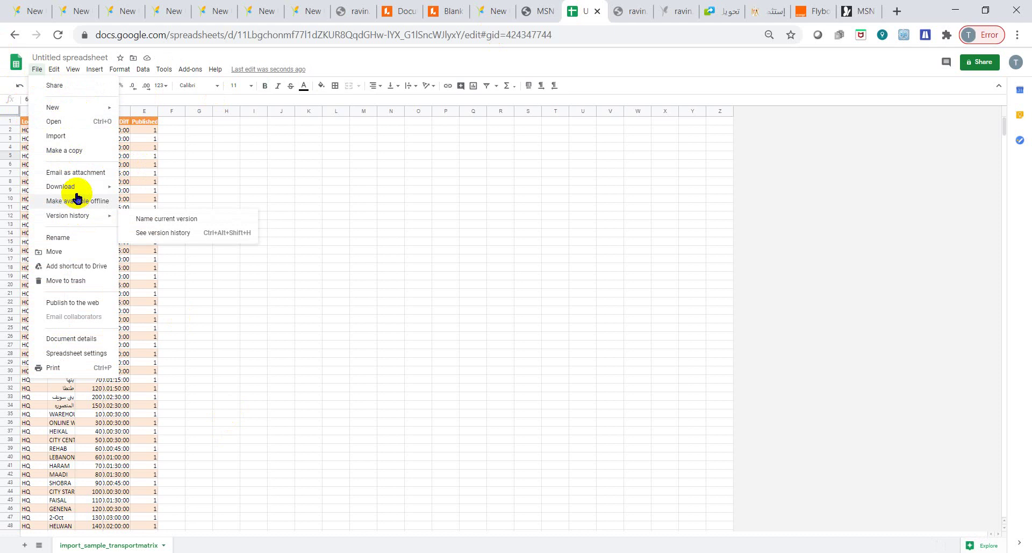
mouse_move(76, 189)
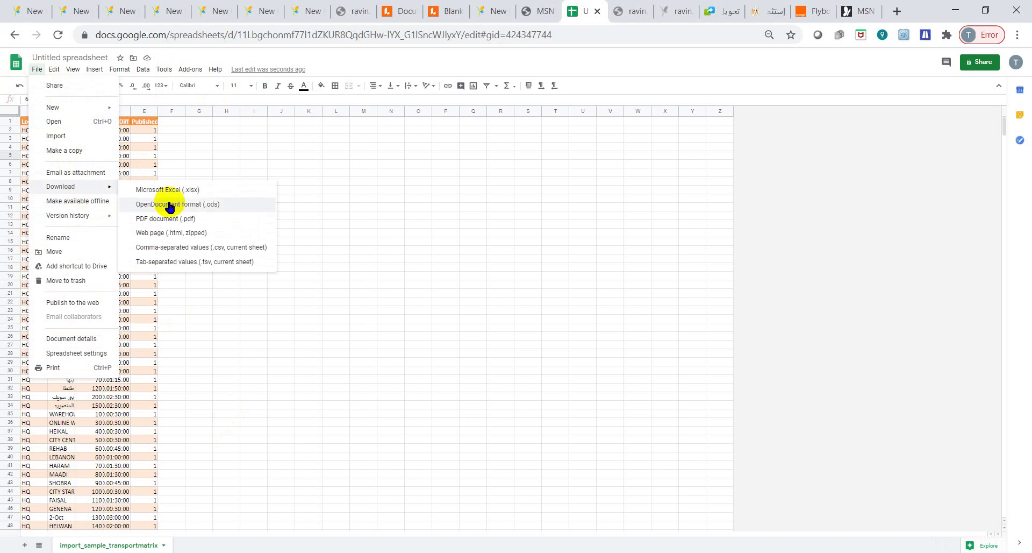
left_click(187, 249)
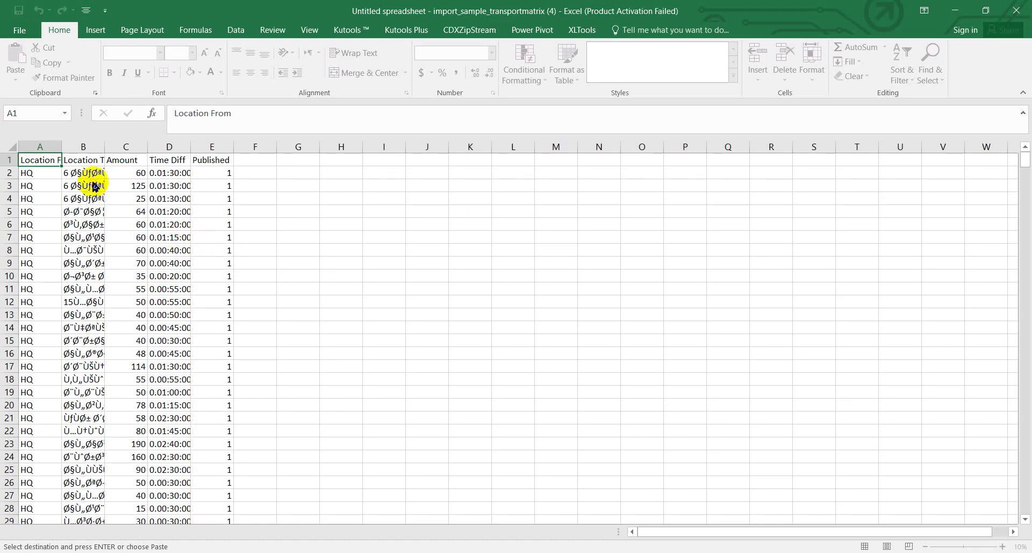
Examine how the Arabic place names in the Location To column are encoded in the downloaded CSV
left_click(92, 182)
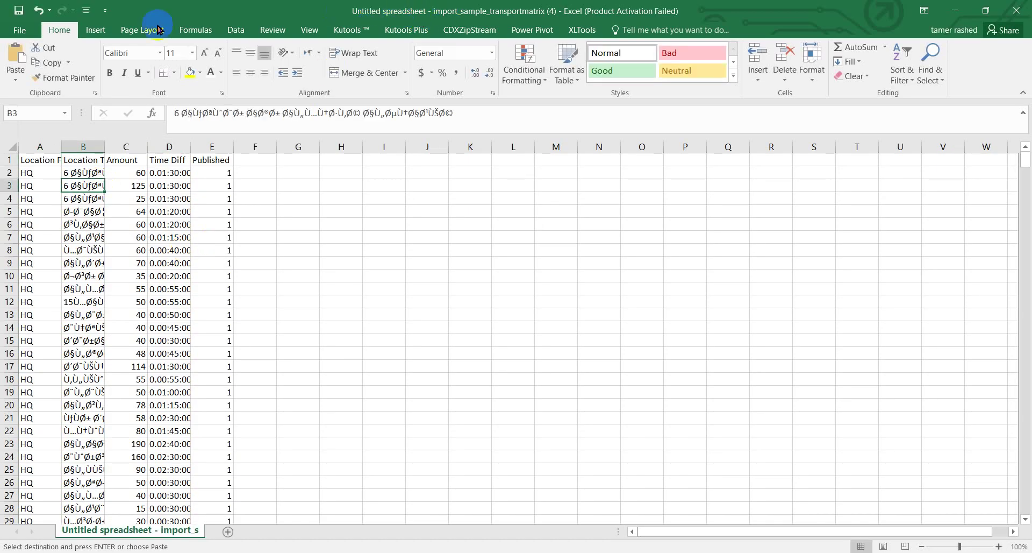
left_click(88, 239)
left_click(85, 301)
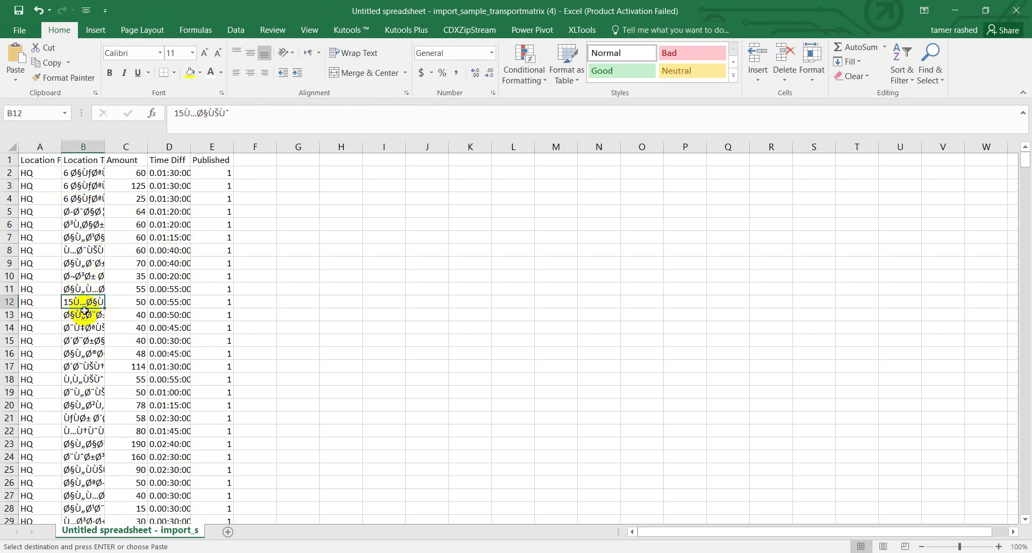
left_click(86, 363)
left_click(82, 416)
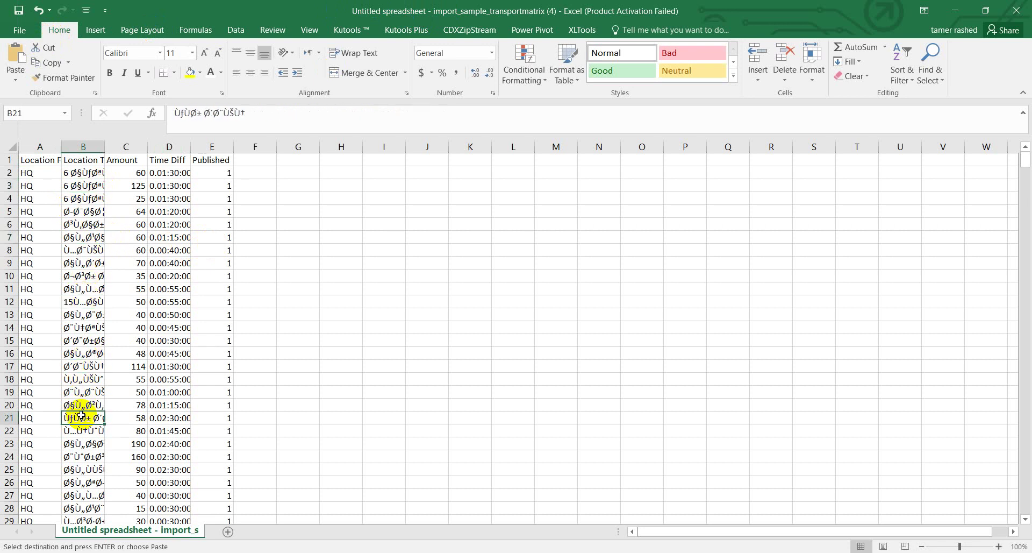
left_click(82, 480)
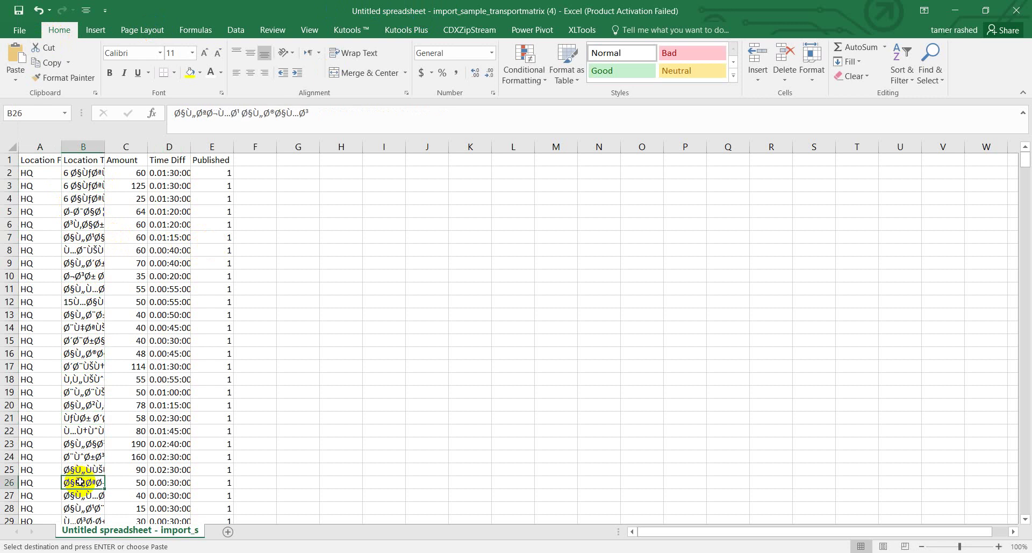
Save the CSV as import in the uKnowva folder, replacing the existing file and keeping the CSV (Comma delimited) format
left_click(19, 29)
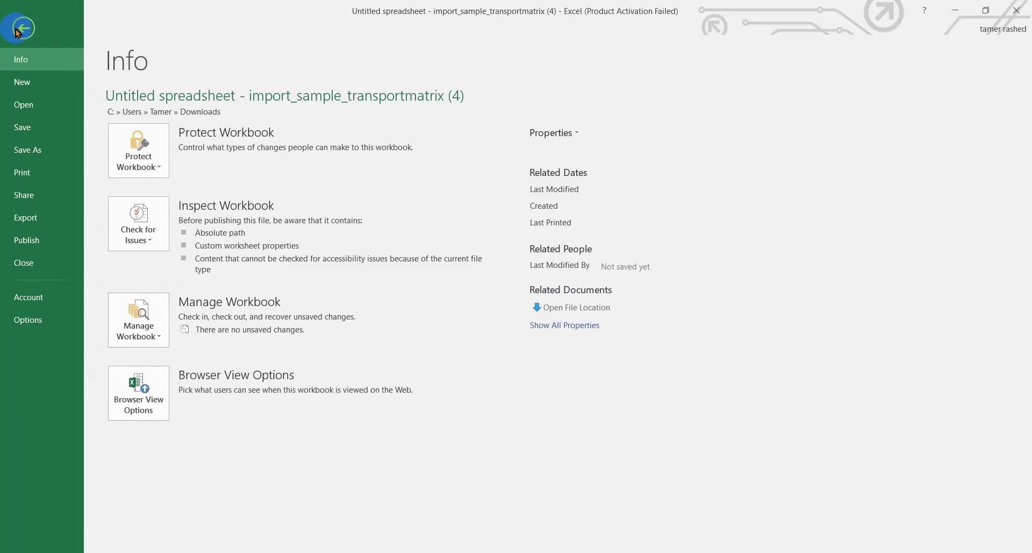
left_click(52, 151)
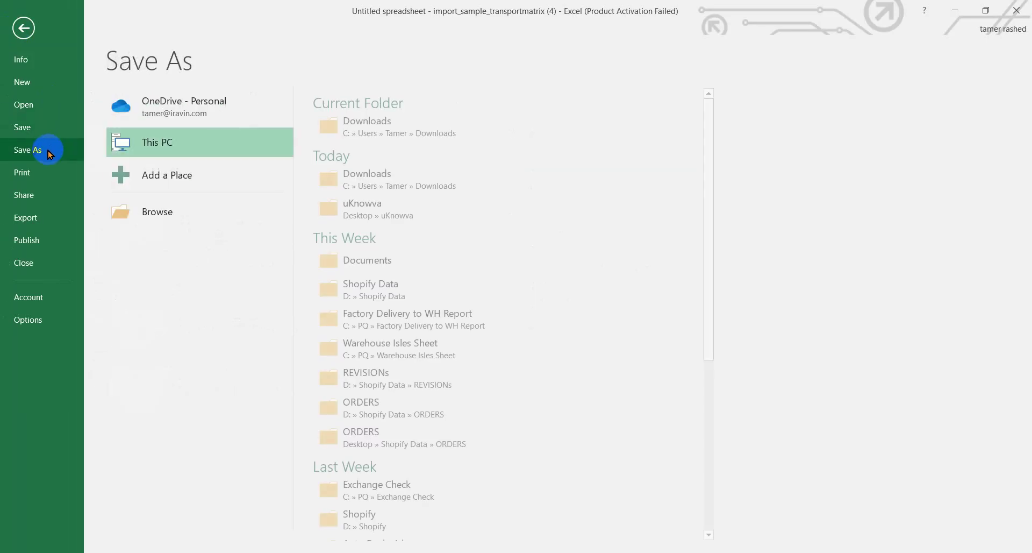
left_click(226, 215)
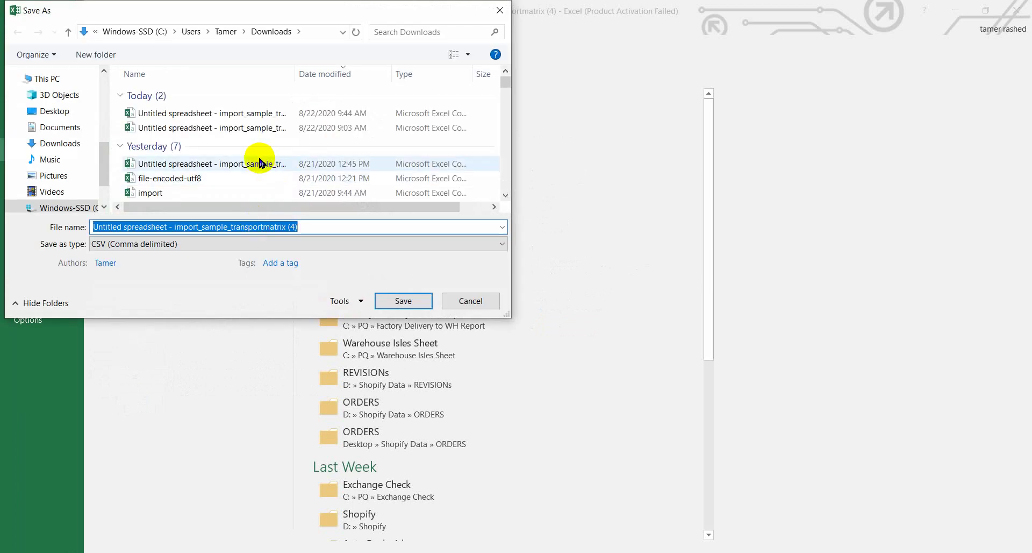
left_click(163, 196)
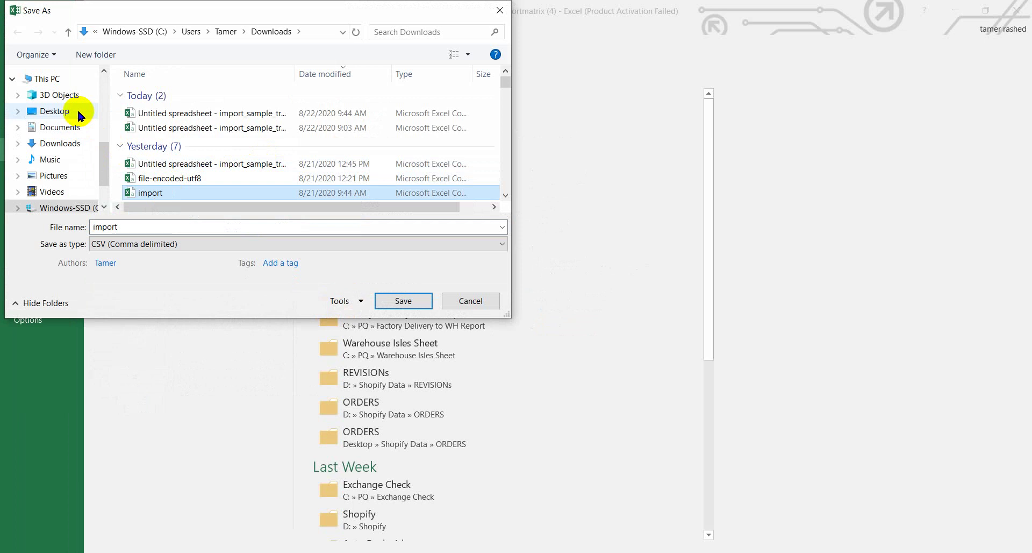
scroll(76, 108, "up", 2)
left_click(56, 89)
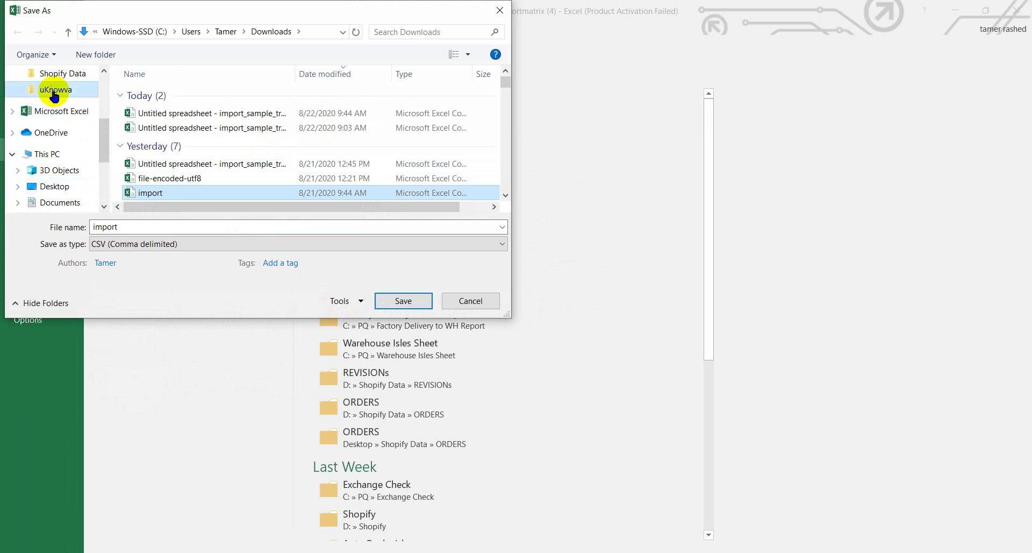
left_click(386, 301)
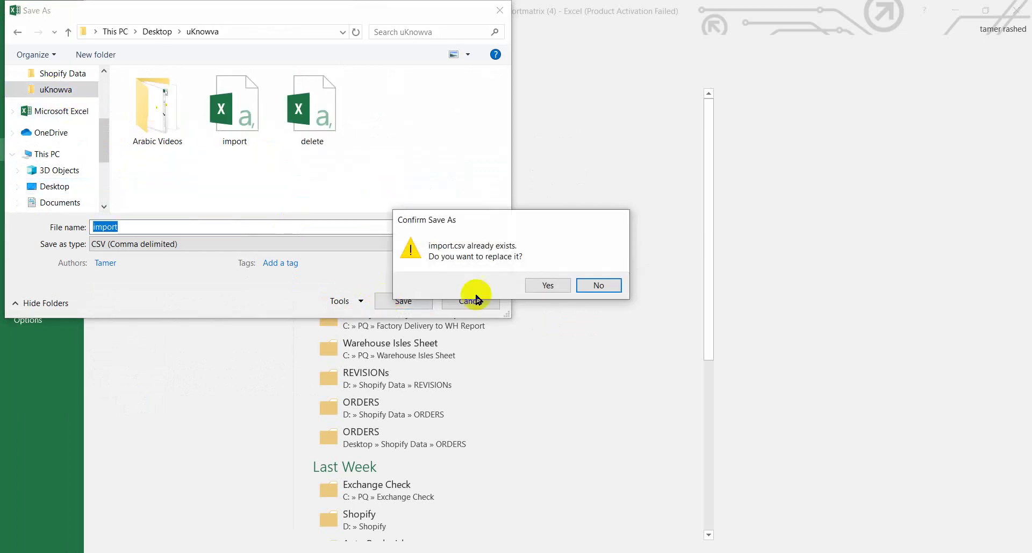
left_click(562, 286)
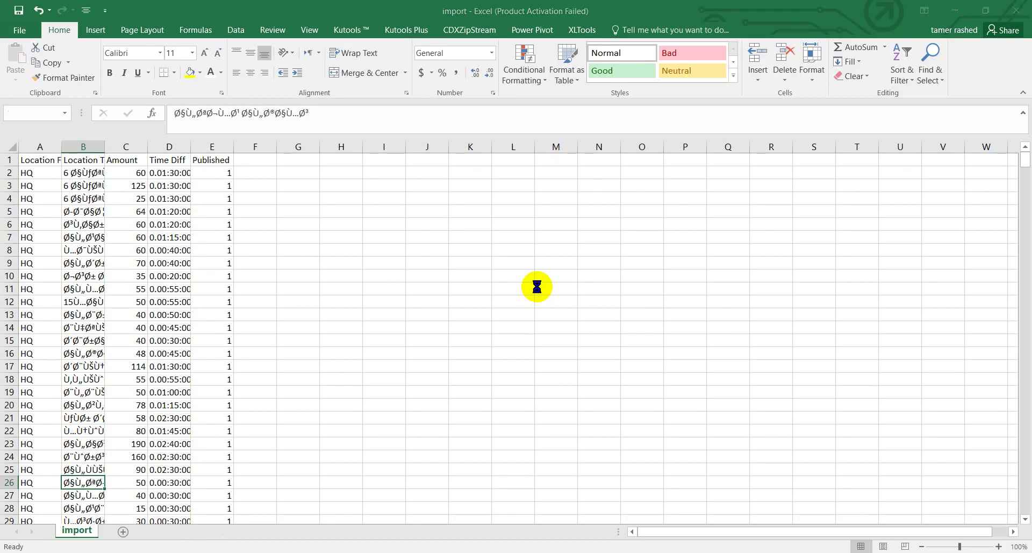
Close the import workbook and return to the browser
left_click(473, 324)
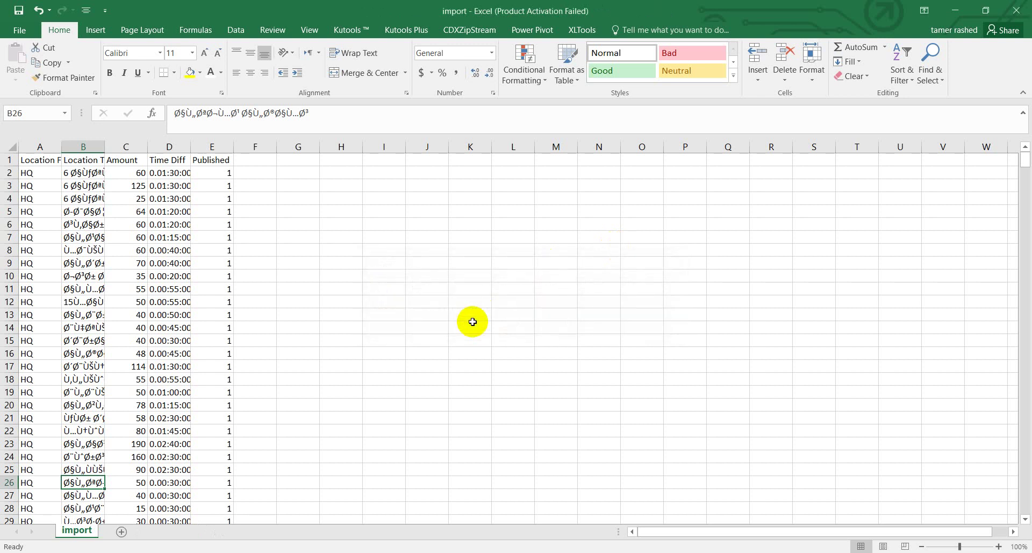
left_click(1017, 15)
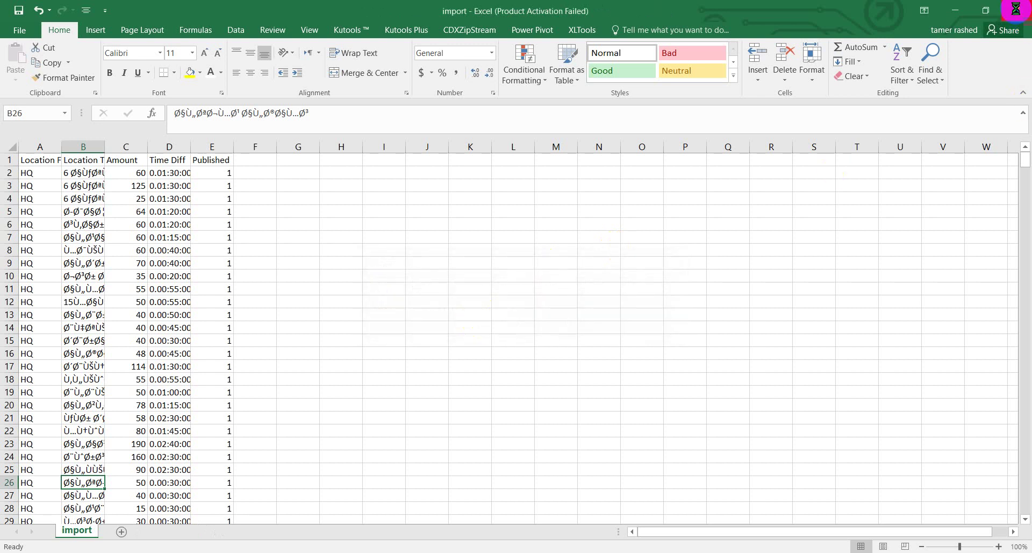
left_click(513, 299)
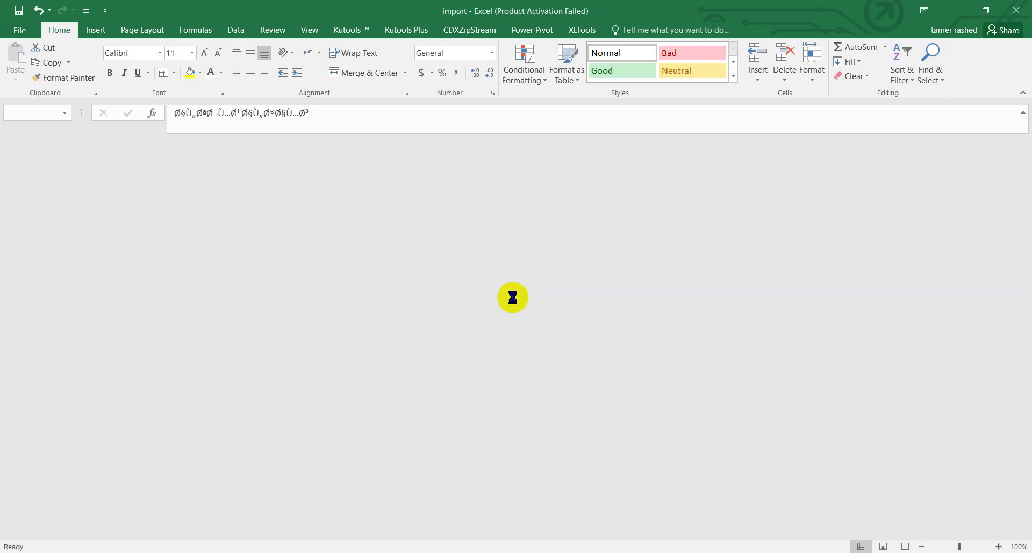
key("alt+Tab")
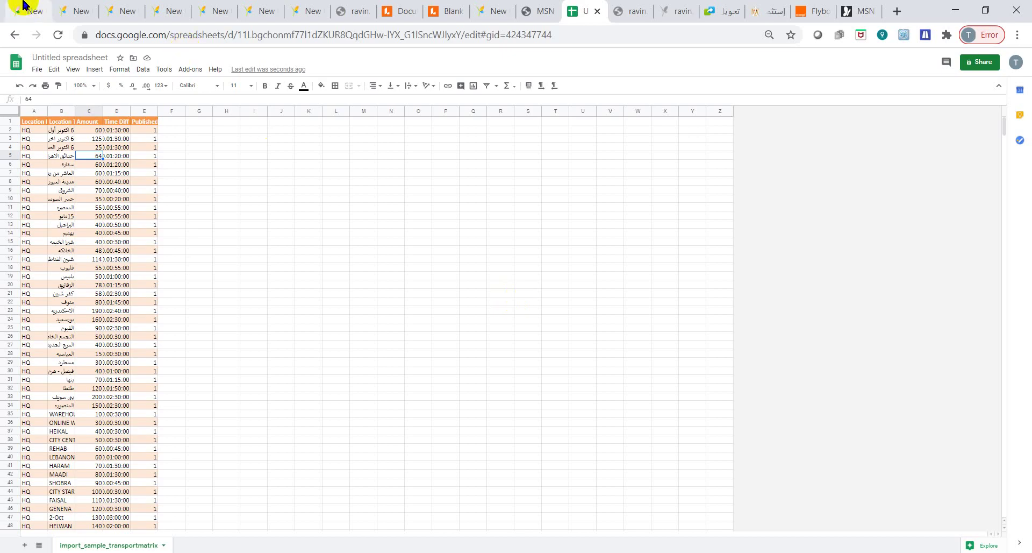
Switch to the uKnowva site and open the Transportation Matrix list of the HR Manager section
left_click(22, 6)
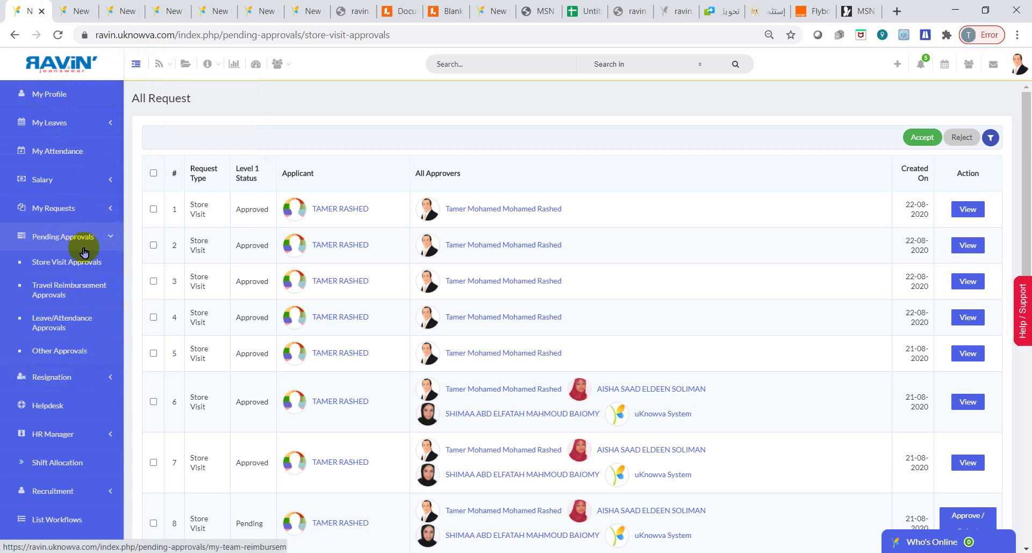
scroll(84, 225, "down", 2)
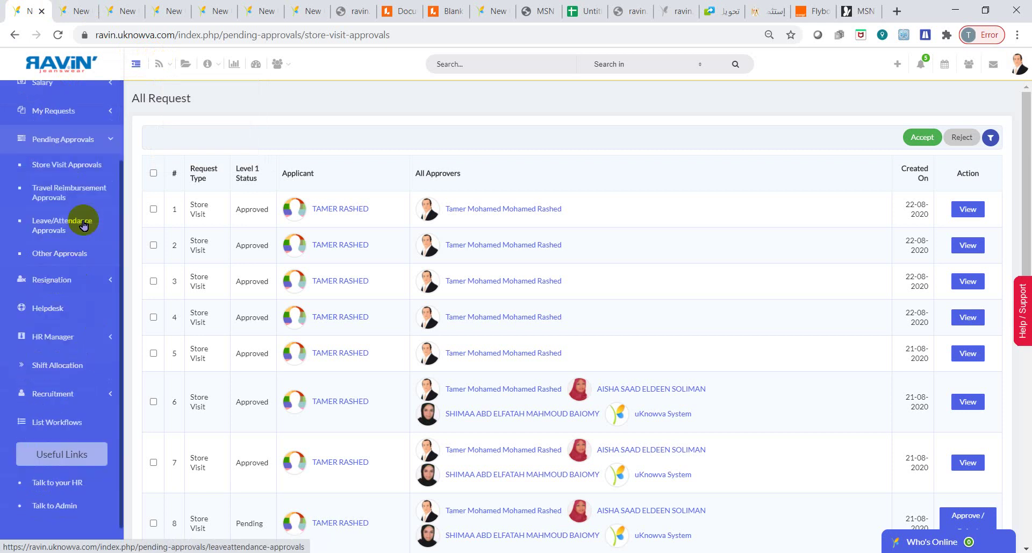
left_click(85, 341)
scroll(86, 347, "down", 6)
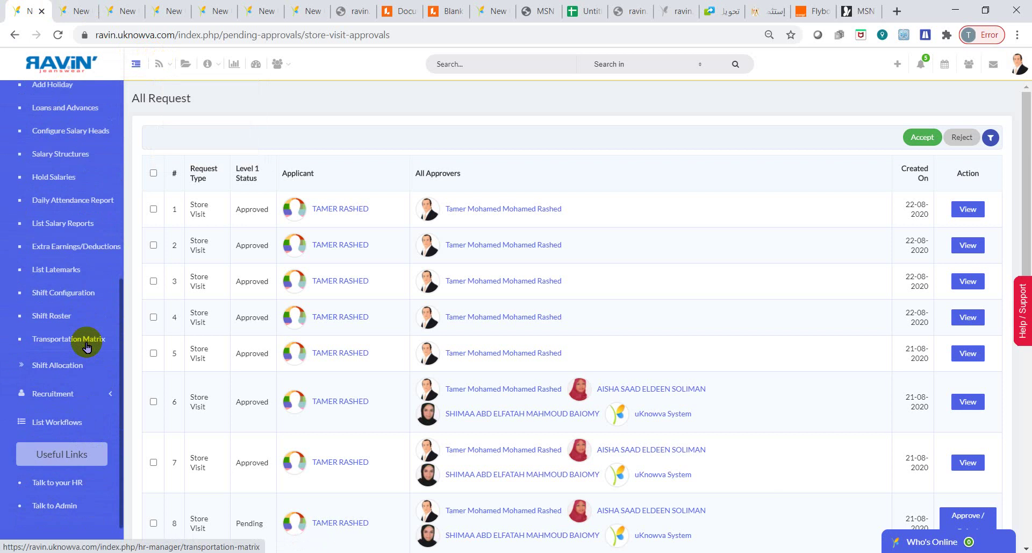
left_click(85, 347)
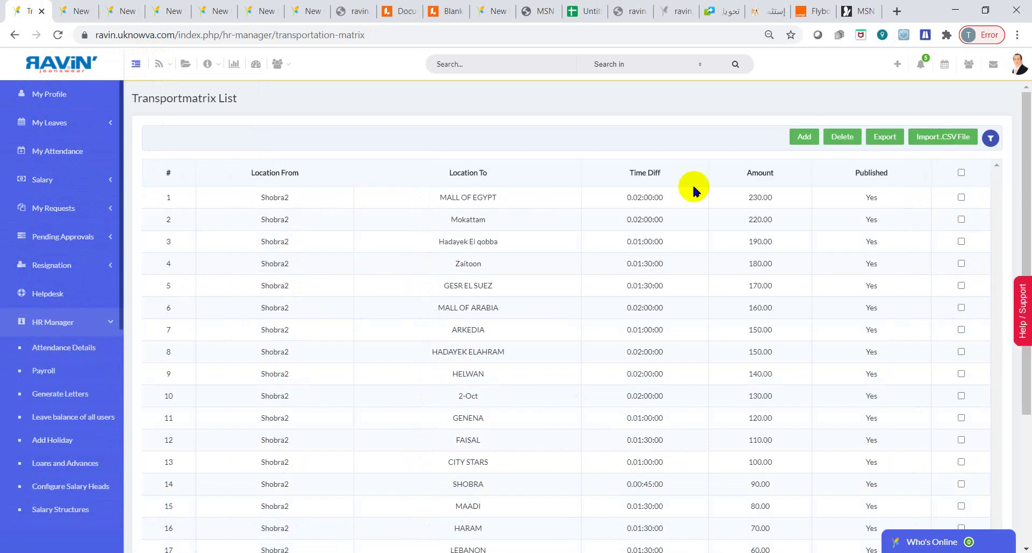
Set the Transportmatrix list to display All records on one page
scroll(921, 189, "down", 4)
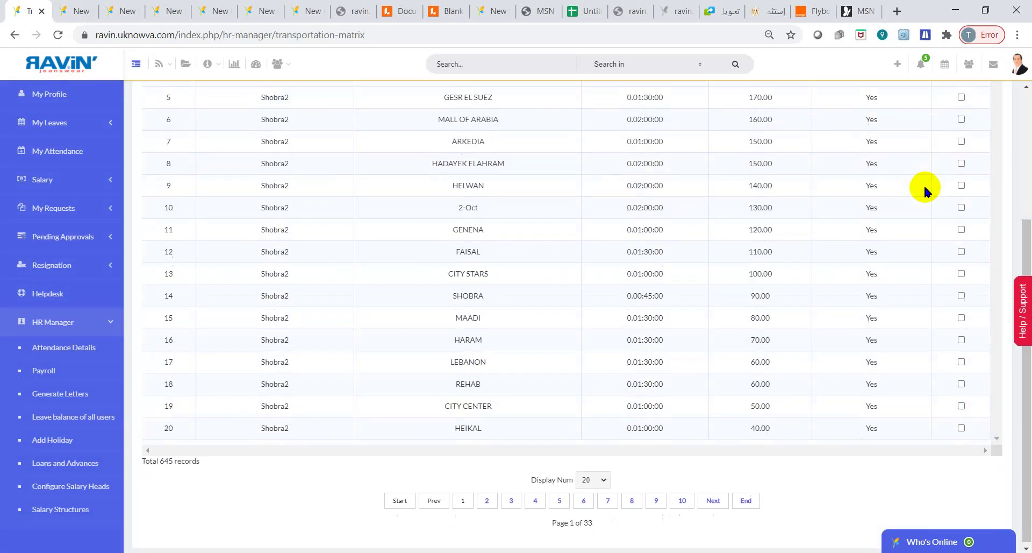
left_click(587, 478)
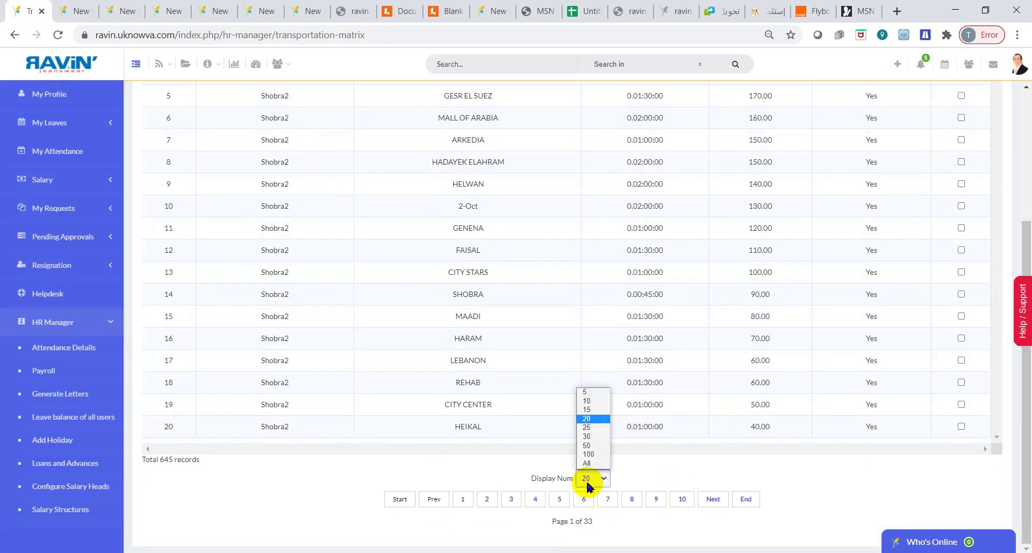
left_click(586, 463)
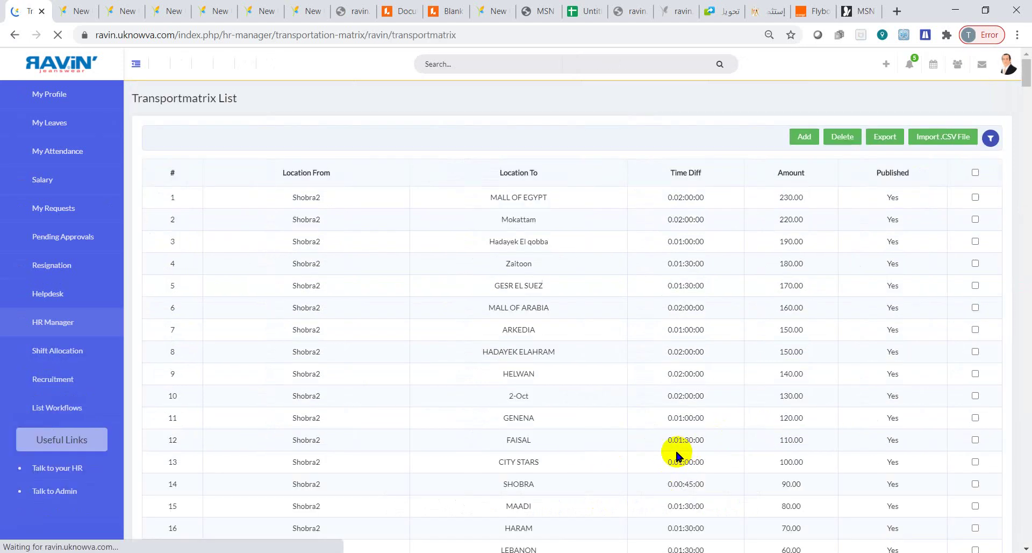
Select all records in the Transportmatrix list and delete them, confirming the deletion
left_click(963, 173)
left_click(840, 137)
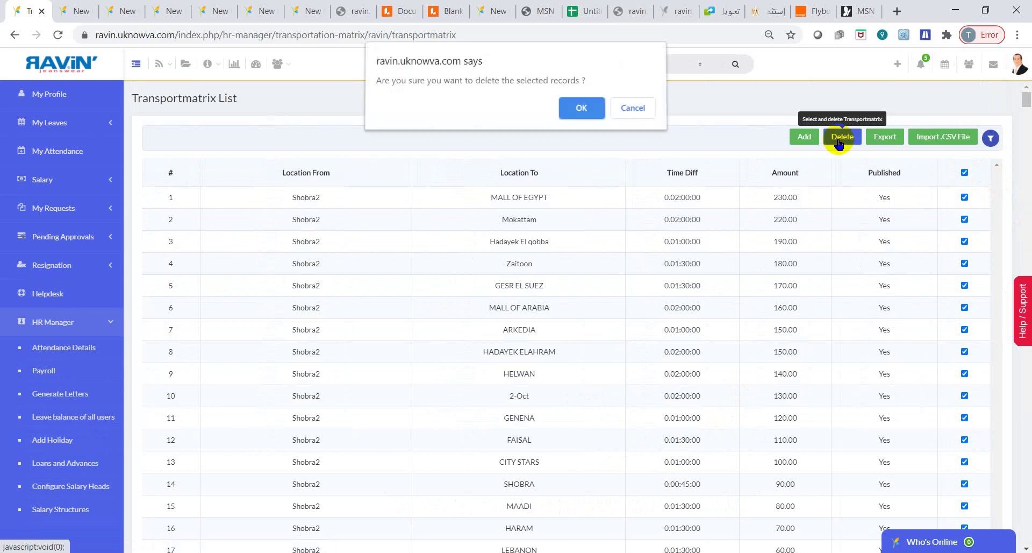
left_click(589, 110)
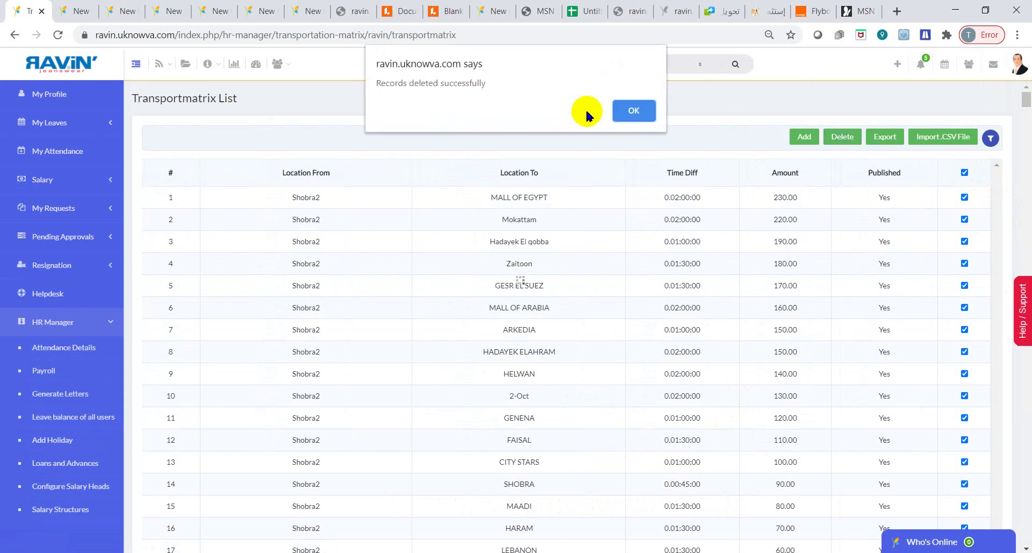
left_click(628, 103)
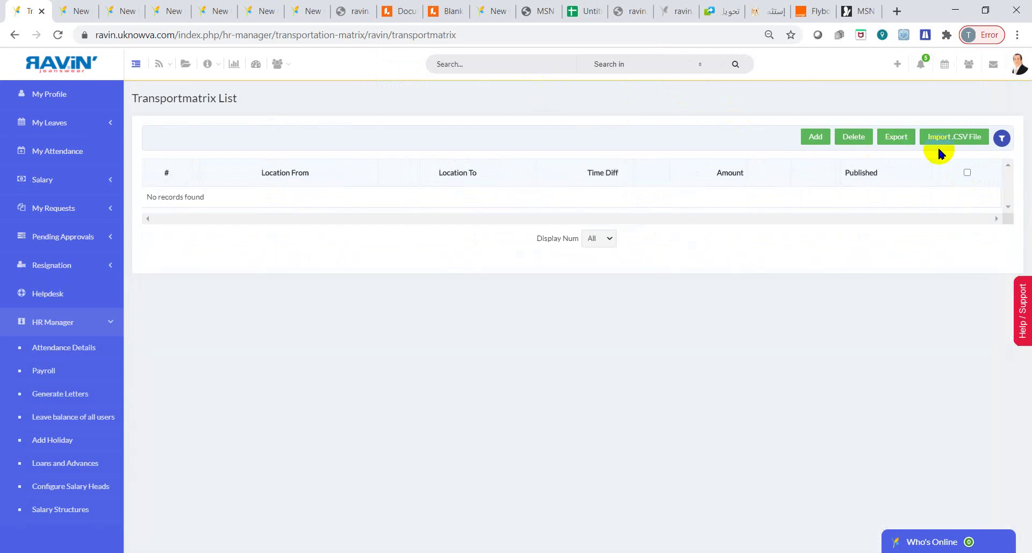
Import the import CSV file from the uKnowva desktop folder into the Transportmatrix list
left_click(942, 141)
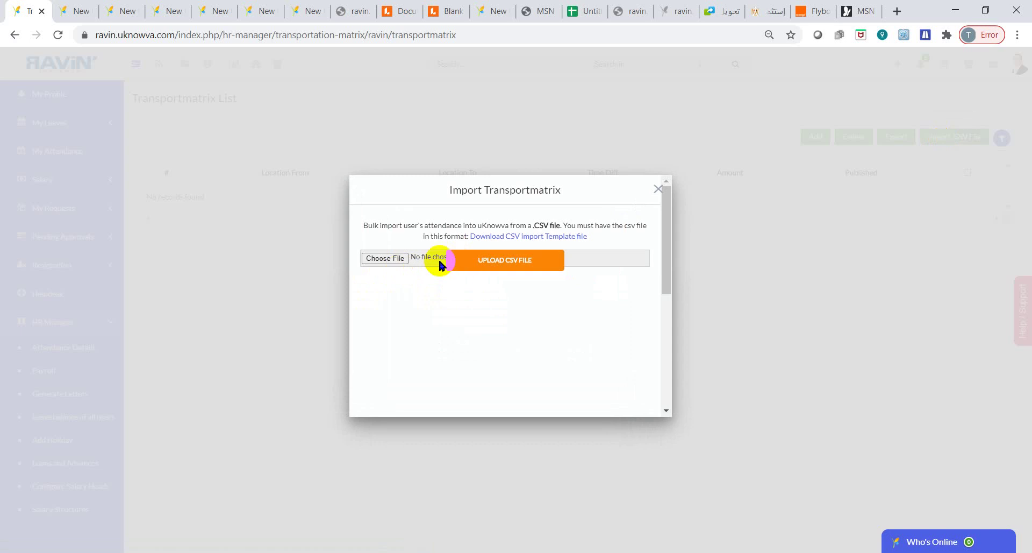
left_click(394, 259)
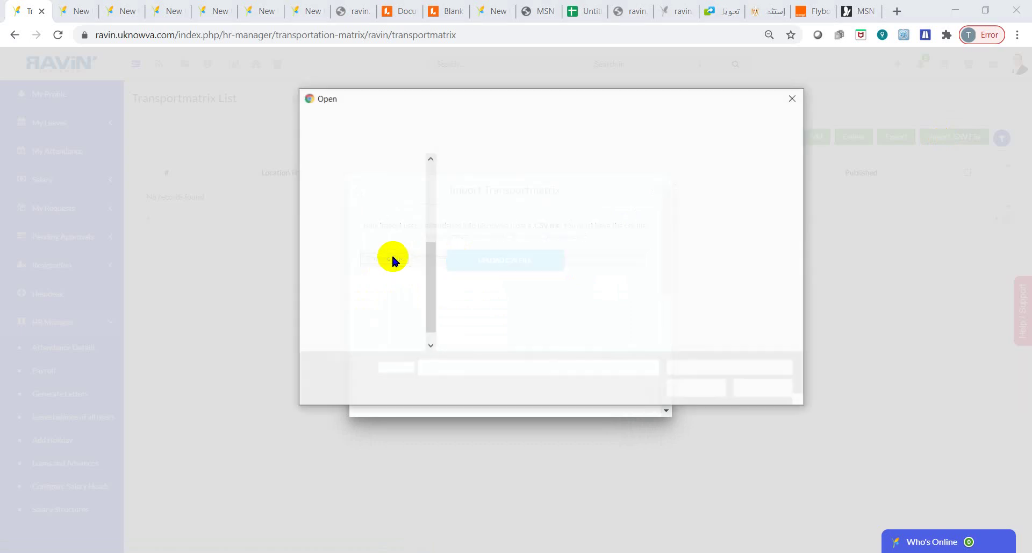
left_click(566, 194)
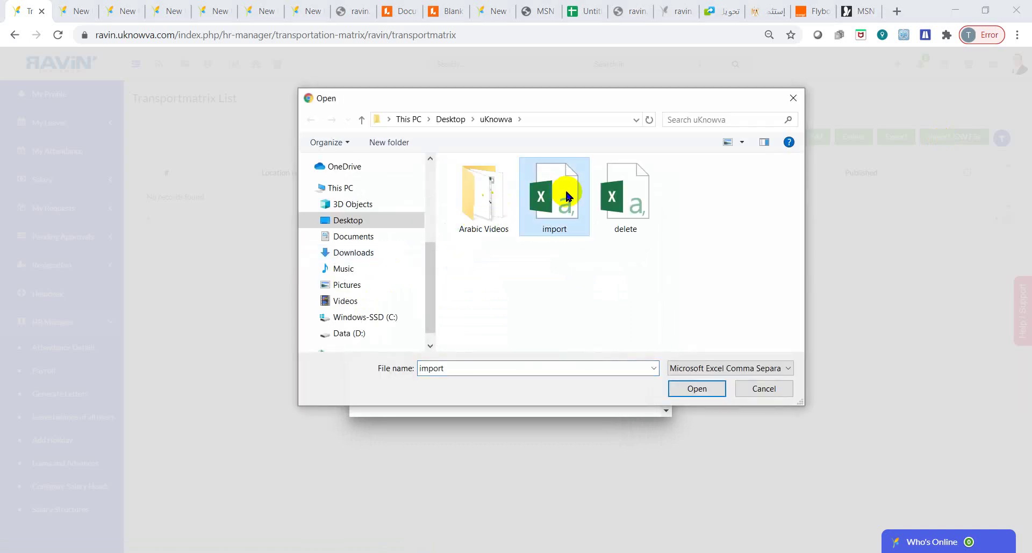
double_click(566, 195)
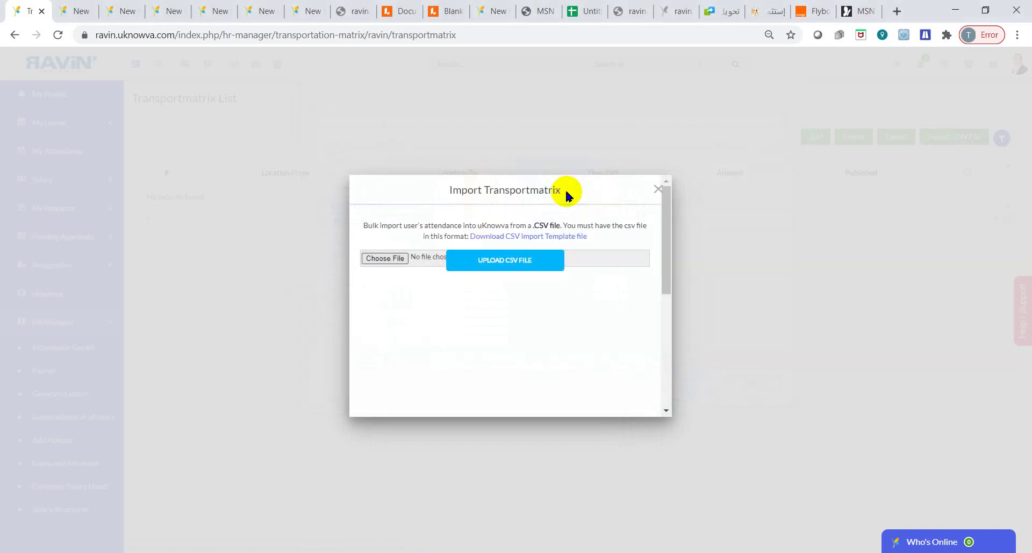
left_click(499, 261)
left_click(498, 260)
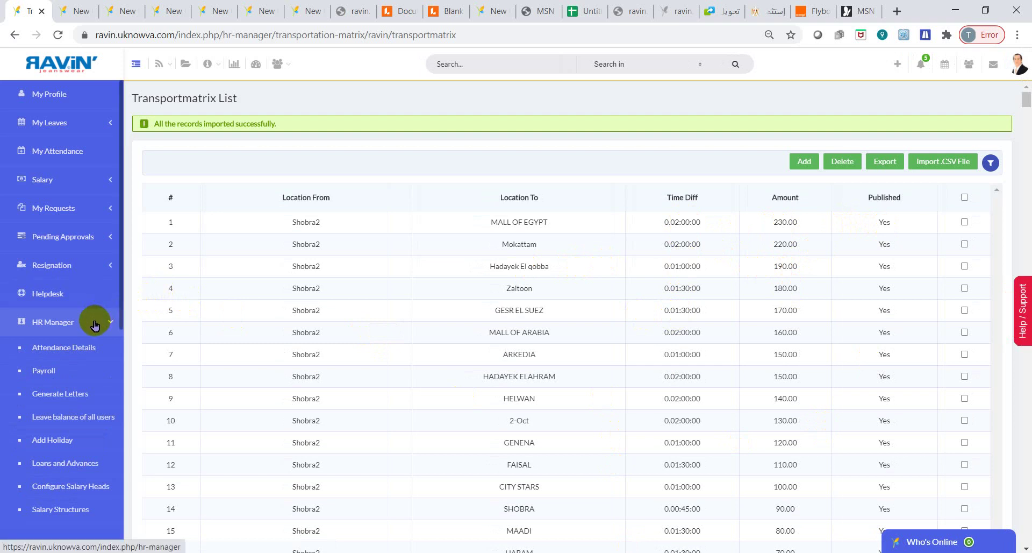
Open the Store Visit workflow for editing from the Workflows list and examine its approval levels
scroll(94, 326, "down", 6)
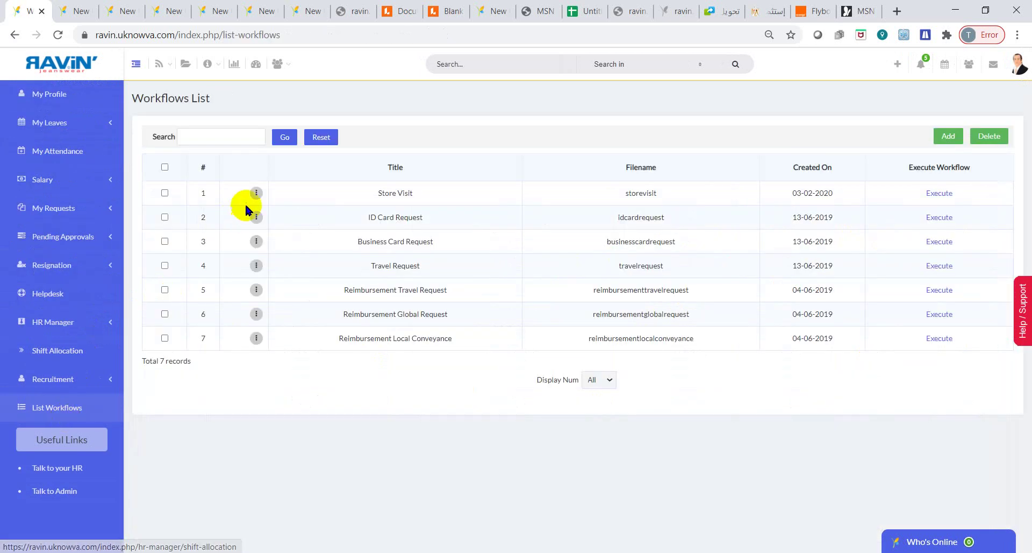
left_click(257, 197)
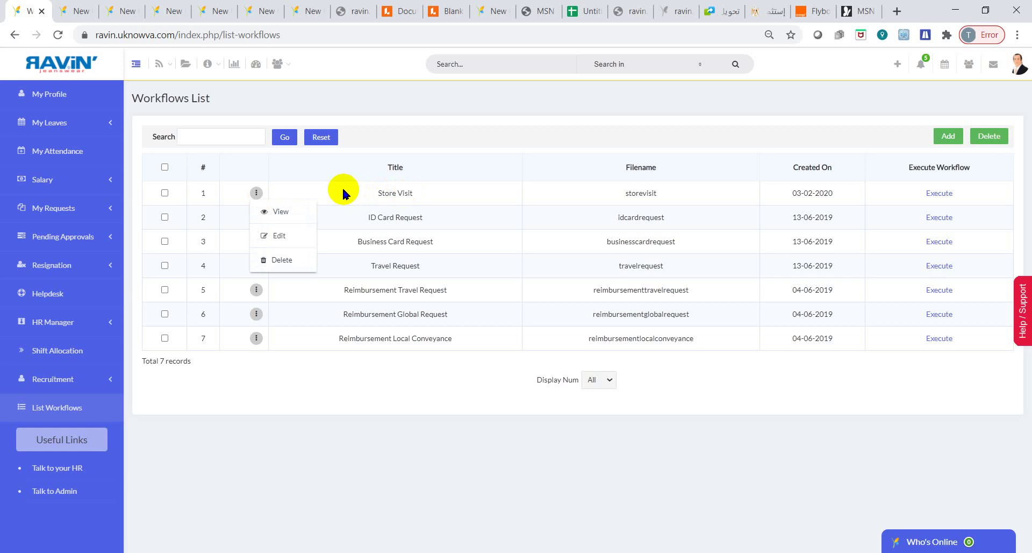
left_click(279, 235)
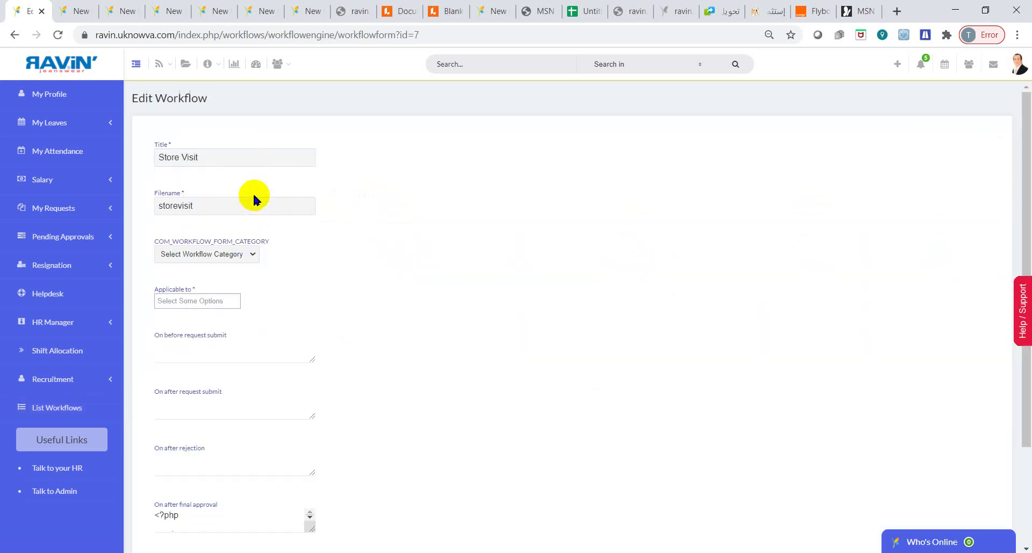
scroll(257, 262, "down", 3)
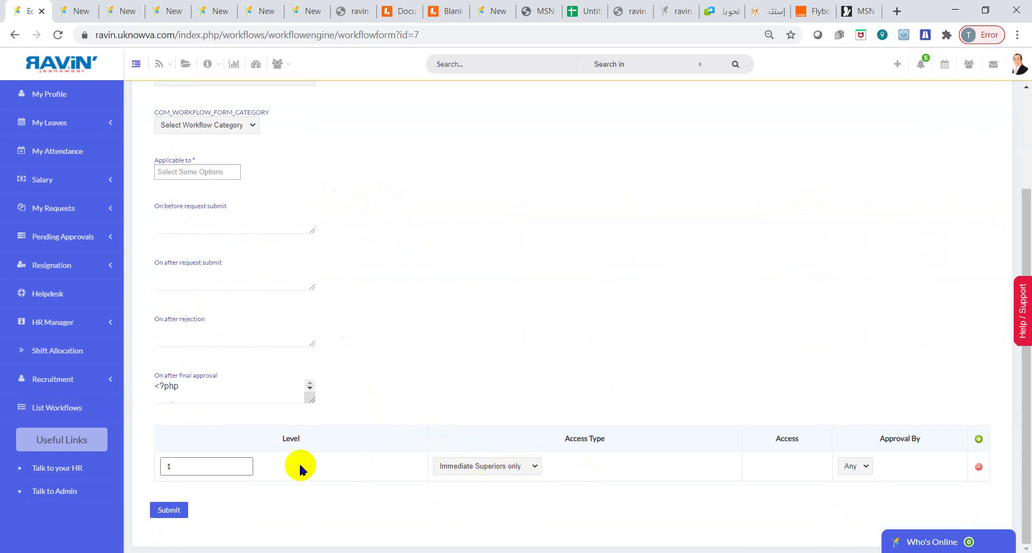
Add a trial level 2 approval row to the Store Visit workflow, inspect its access type options, and remove the row
left_click(979, 440)
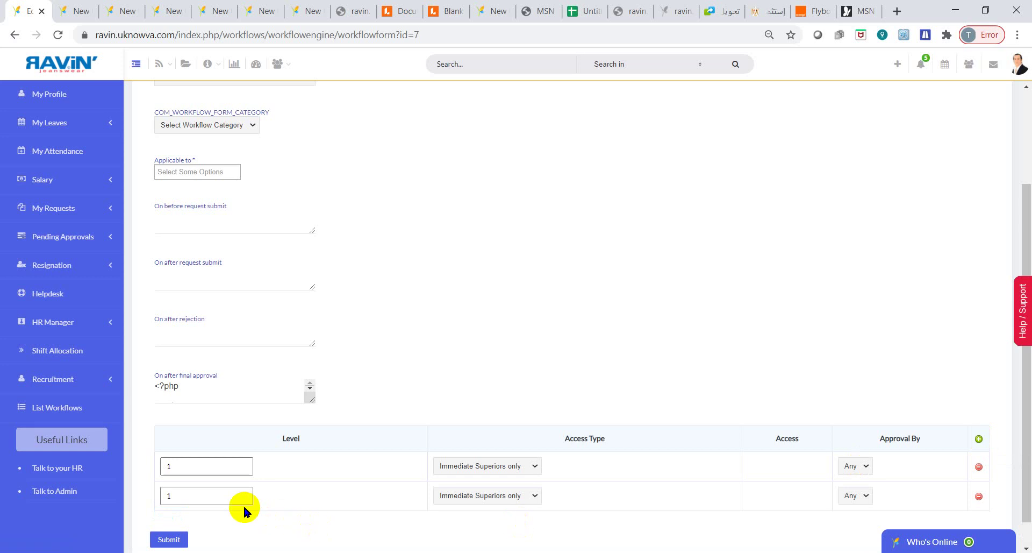
left_click(203, 496)
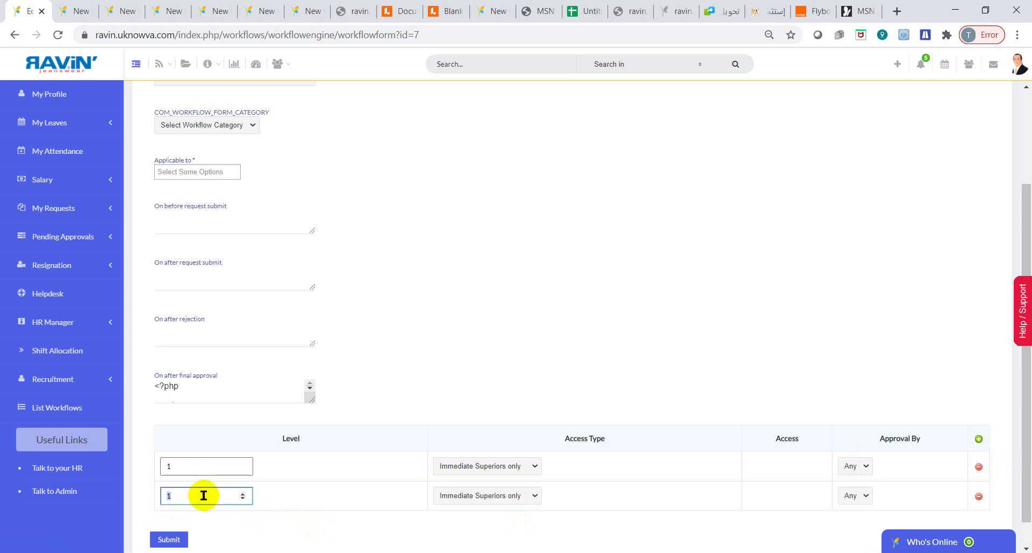
type("2")
left_click(557, 492)
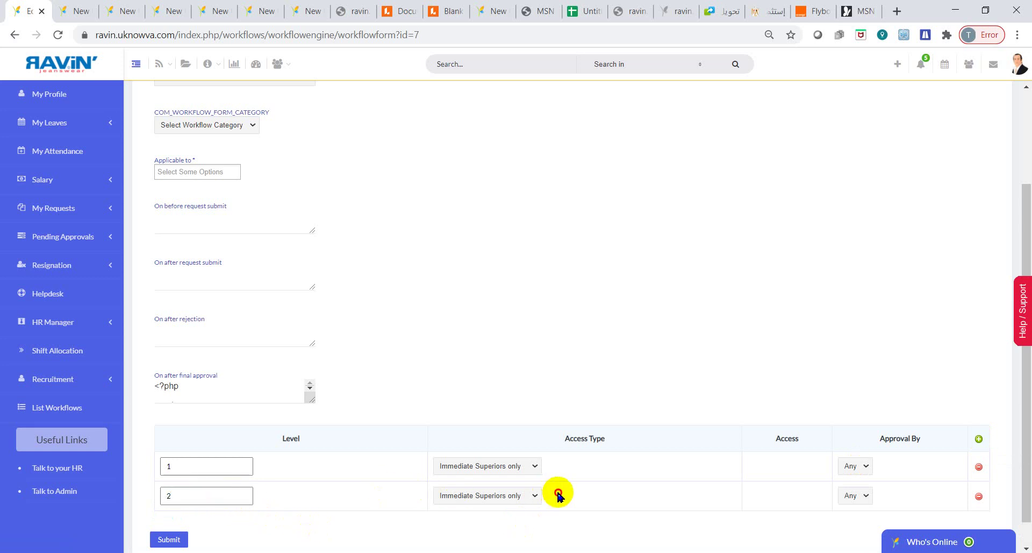
left_click(530, 495)
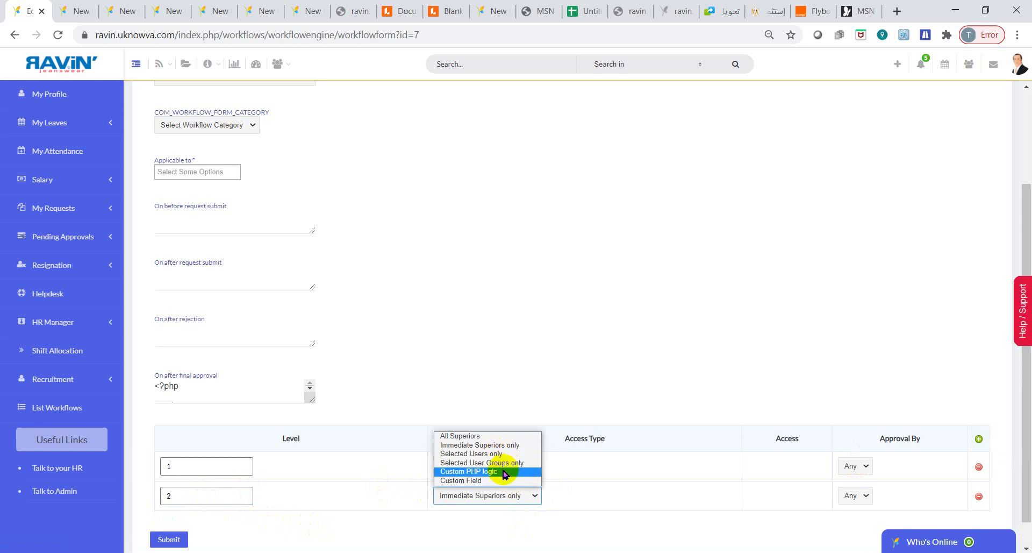
left_click(586, 508)
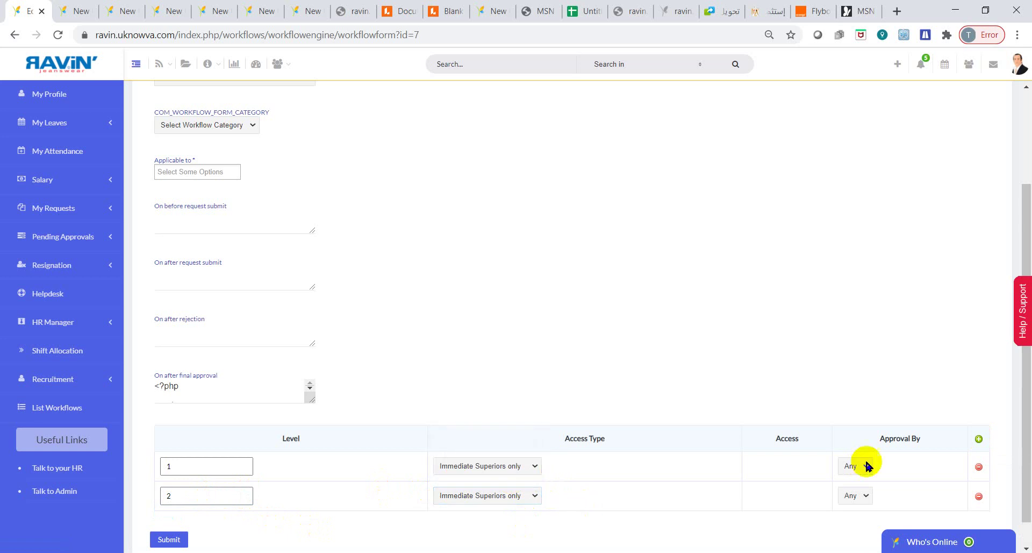
left_click(979, 495)
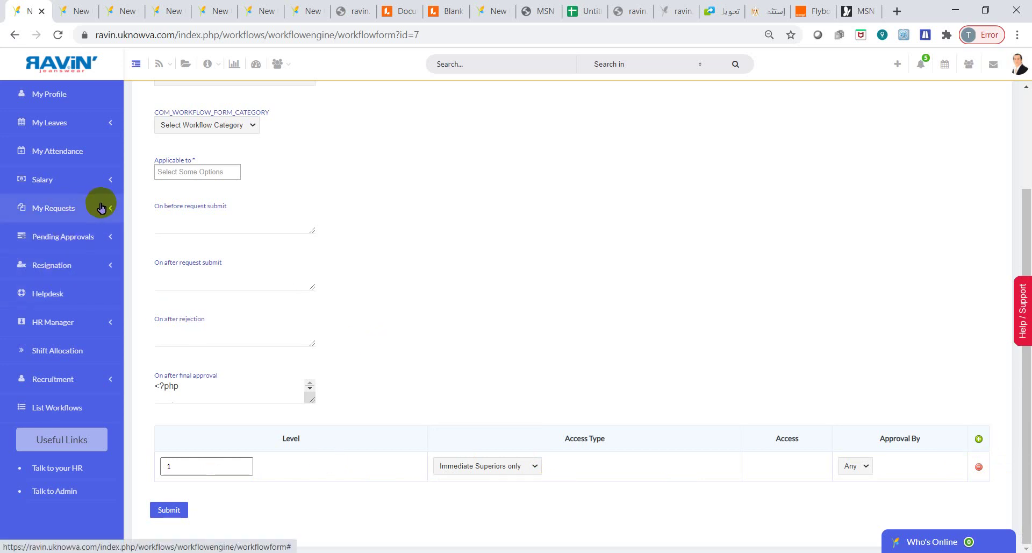
Open the Store Visit Approvals list and examine its search, date, status and level filters, leaving them unset
left_click(92, 237)
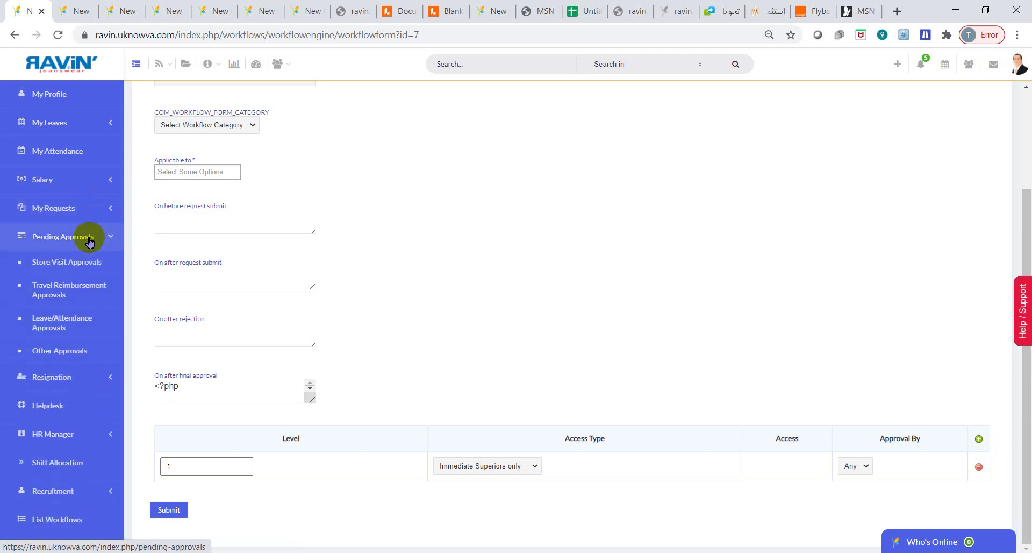
left_click(78, 262)
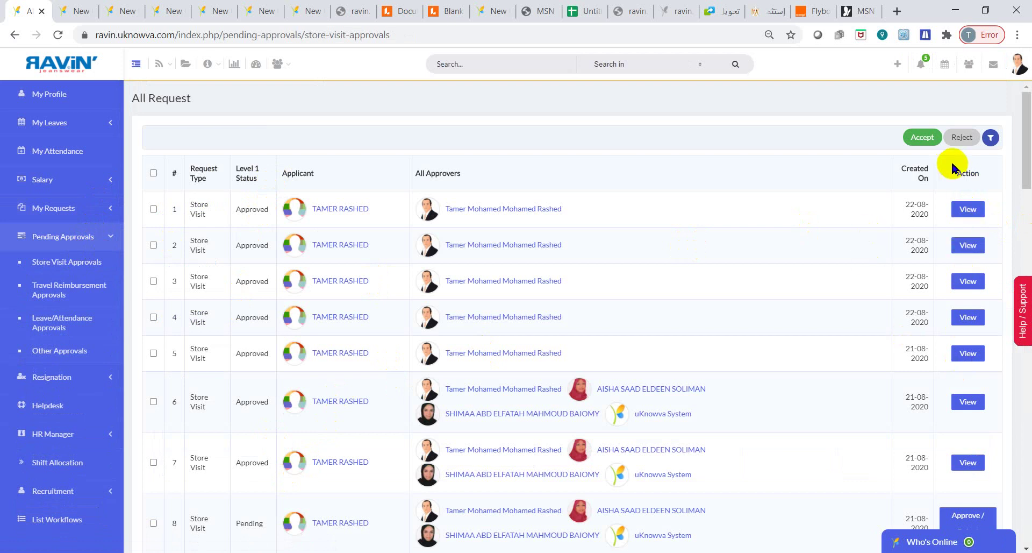
left_click(992, 139)
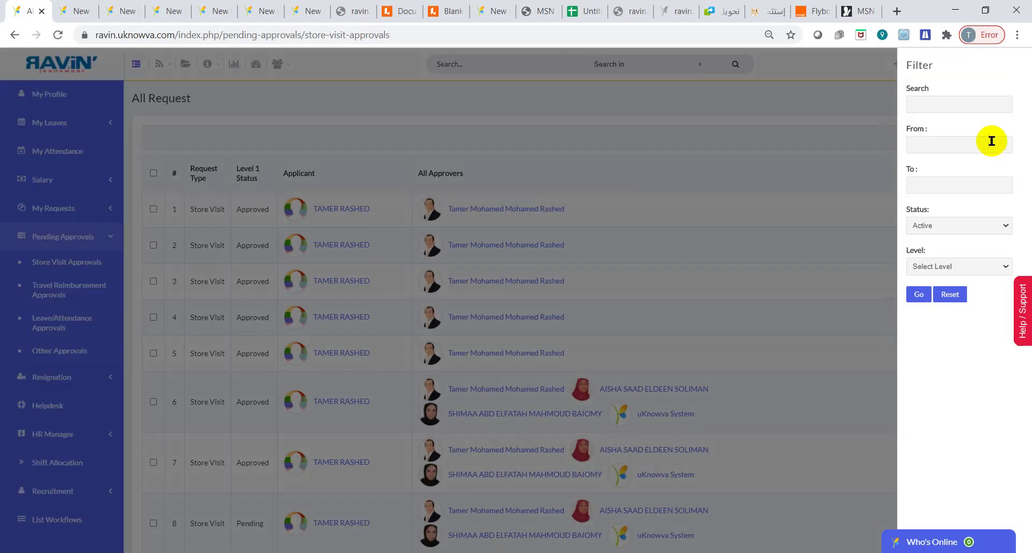
left_click(944, 104)
left_click(944, 149)
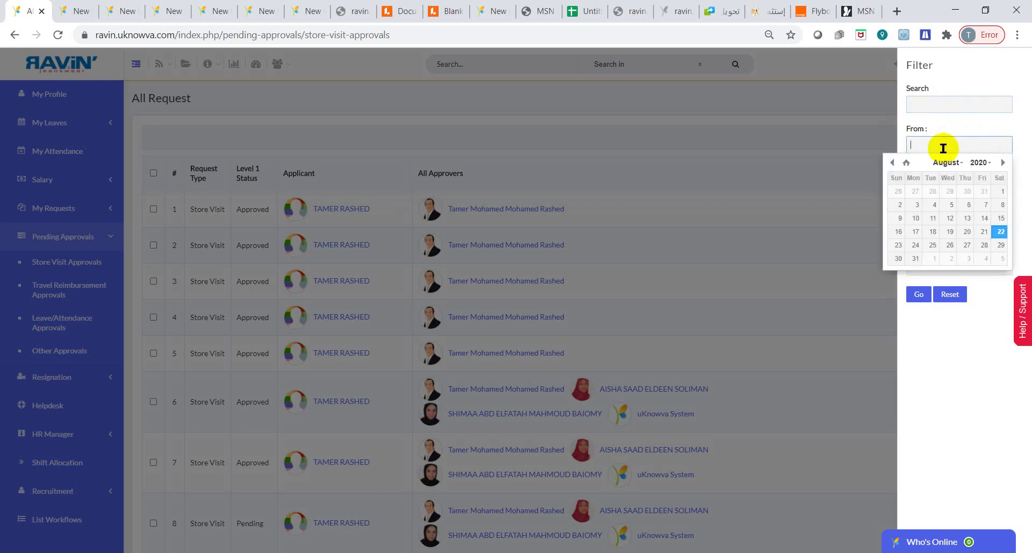
left_click(943, 148)
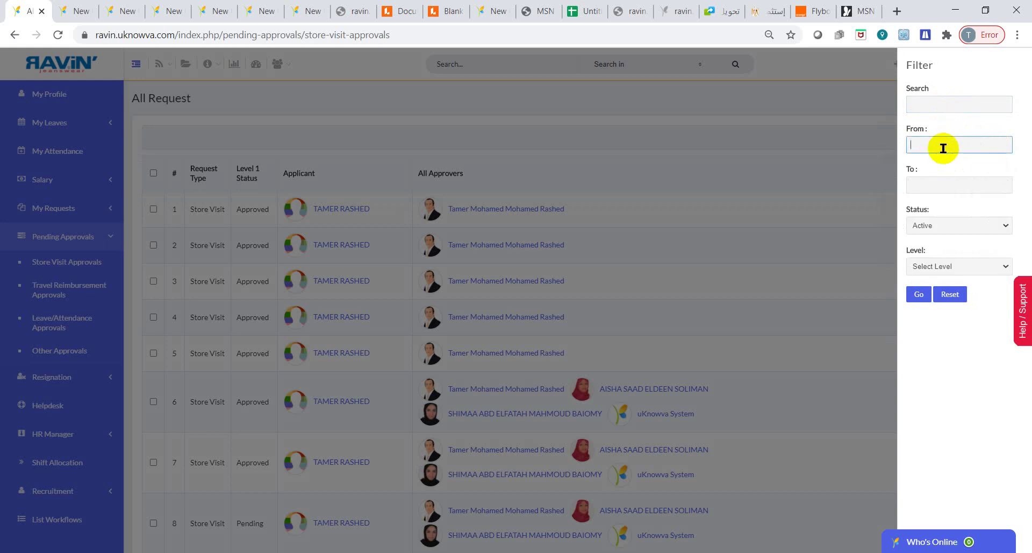
left_click(941, 226)
left_click(941, 224)
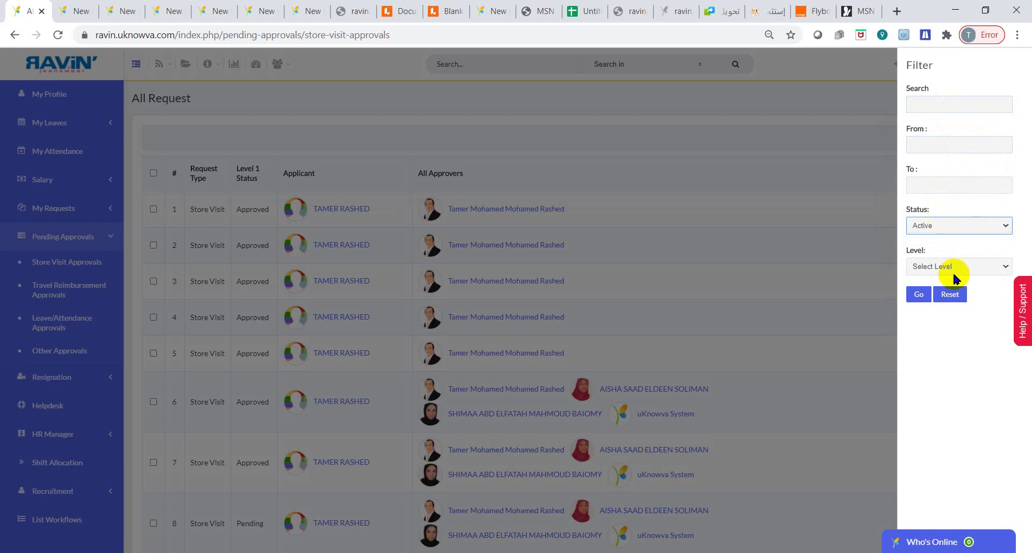
left_click(689, 134)
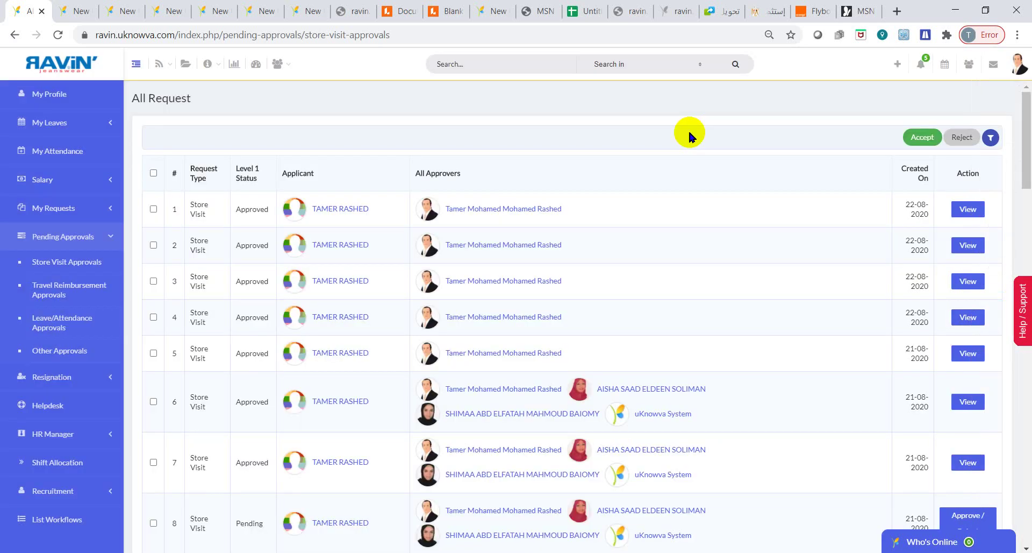